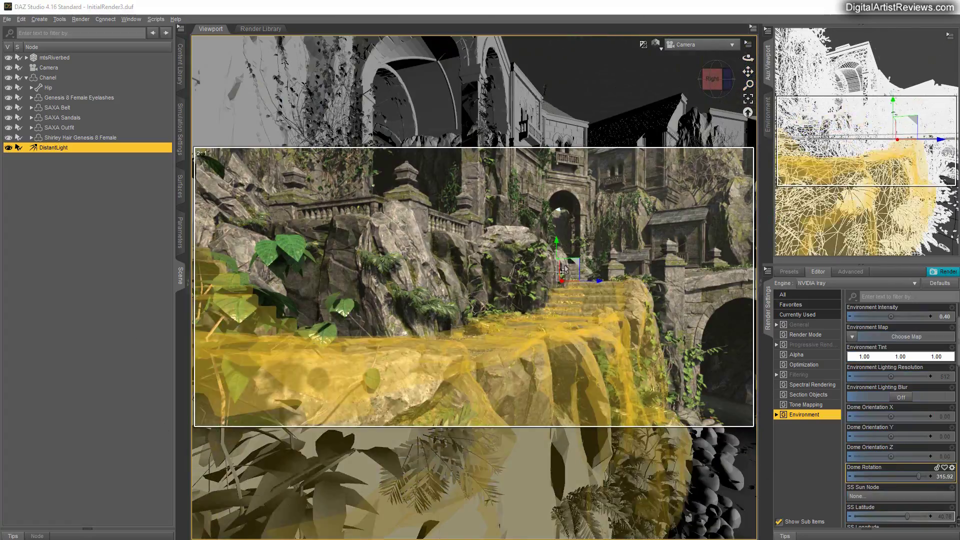
# Select the camera, then Chanel, check her Transforms, and return to the Scene node list.
pyautogui.click(48, 67)
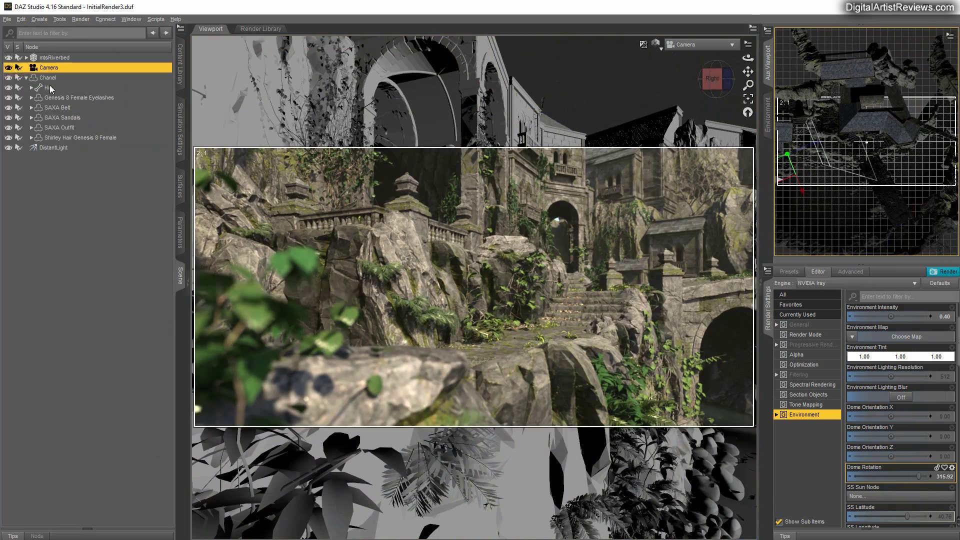
pyautogui.click(48, 77)
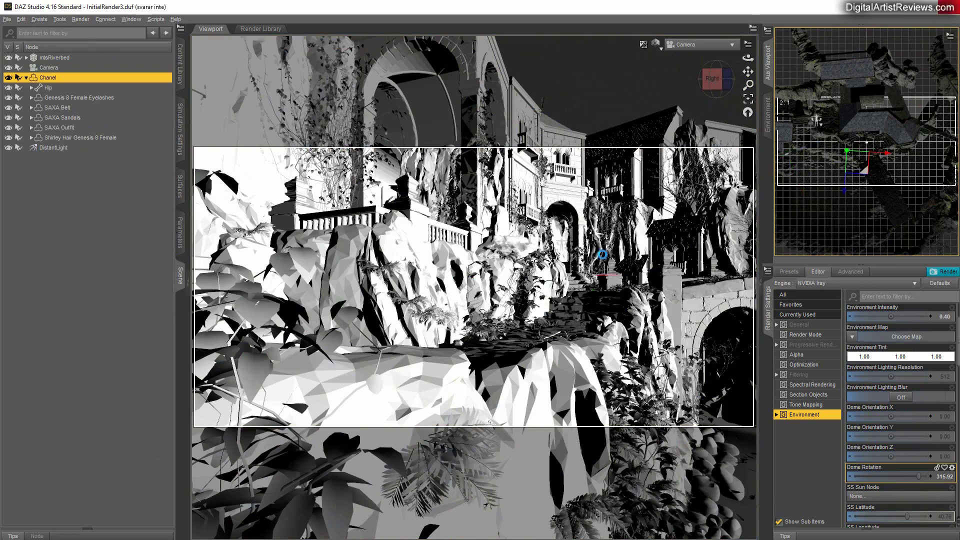
pyautogui.click(180, 232)
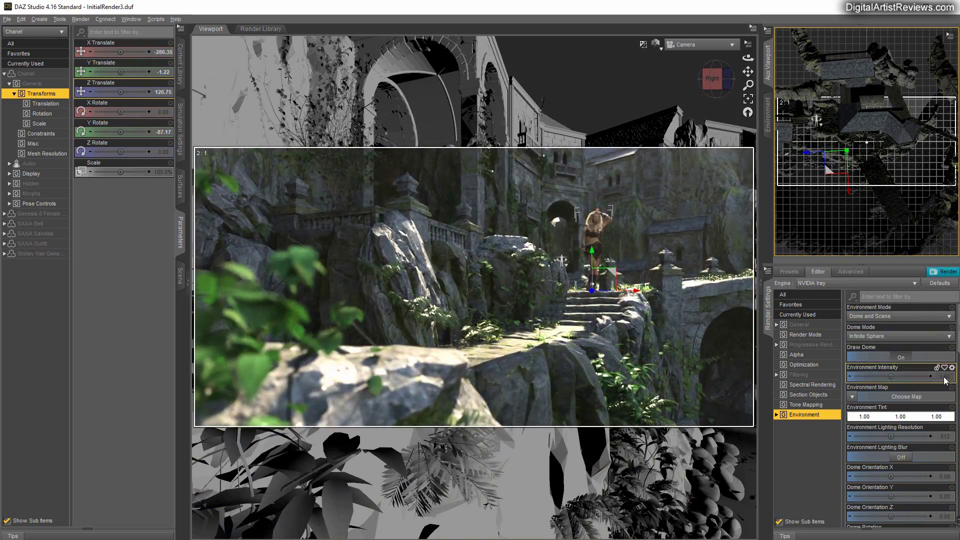
pyautogui.click(180, 275)
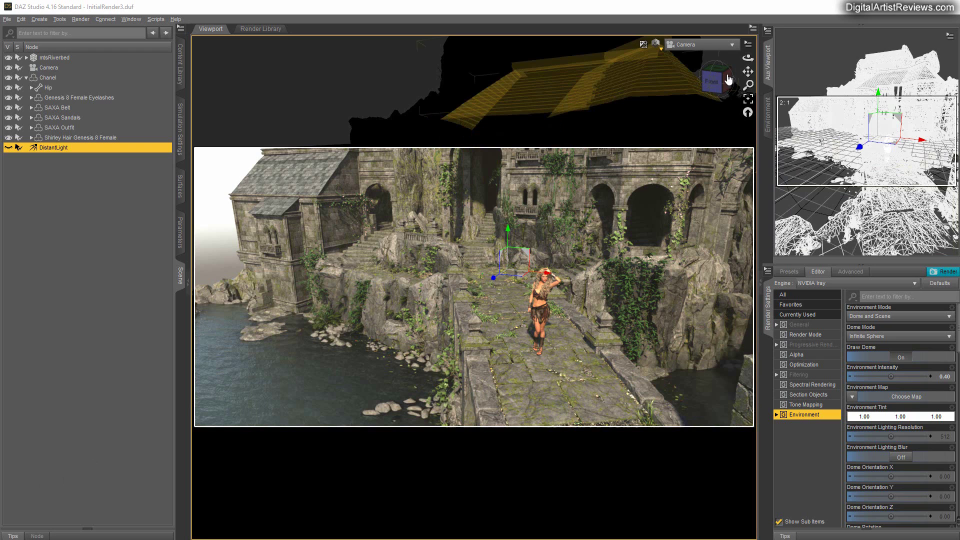
# Switch the viewport draw style from the rendered preview to Texture Shaded.
pyautogui.click(661, 50)
pyautogui.click(643, 144)
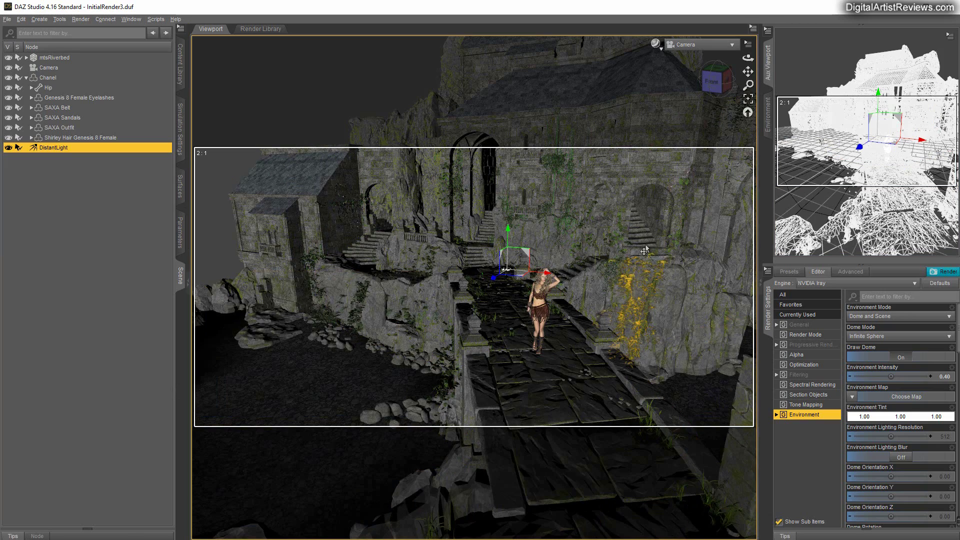
# Pan, orbit and zoom down beside the rocky cliffs, facing the distant stairs and archway.
pyautogui.moveTo(746, 73); pyautogui.dragTo(748, 95)
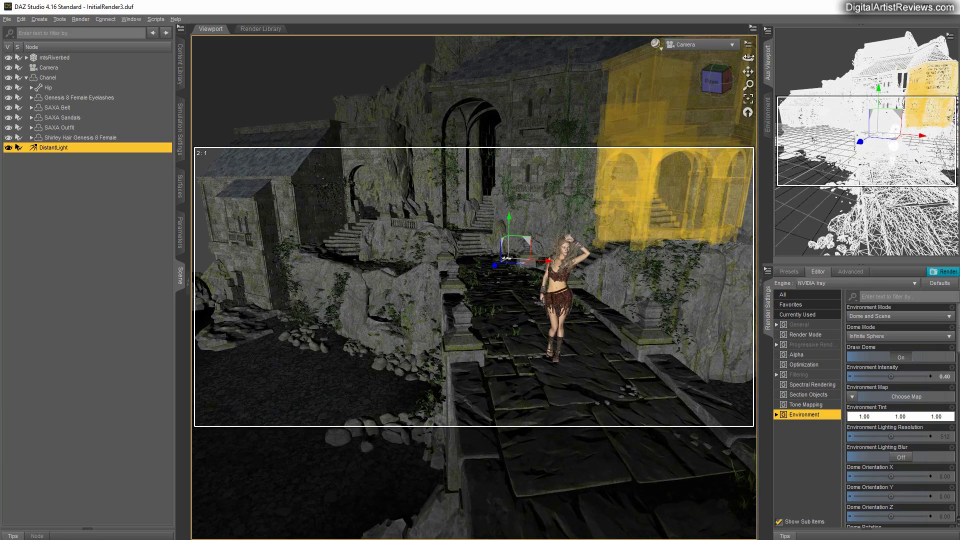
pyautogui.moveTo(748, 57)
pyautogui.mouseDown()
pyautogui.moveTo(715, 58)
pyautogui.moveTo(745, 58)
pyautogui.mouseUp()
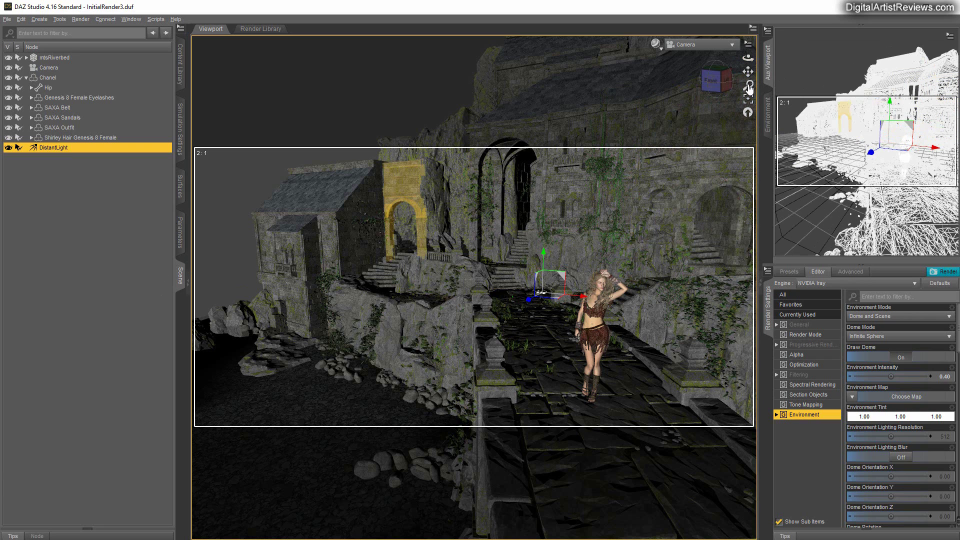
pyautogui.moveTo(749, 89); pyautogui.dragTo(670, 72)
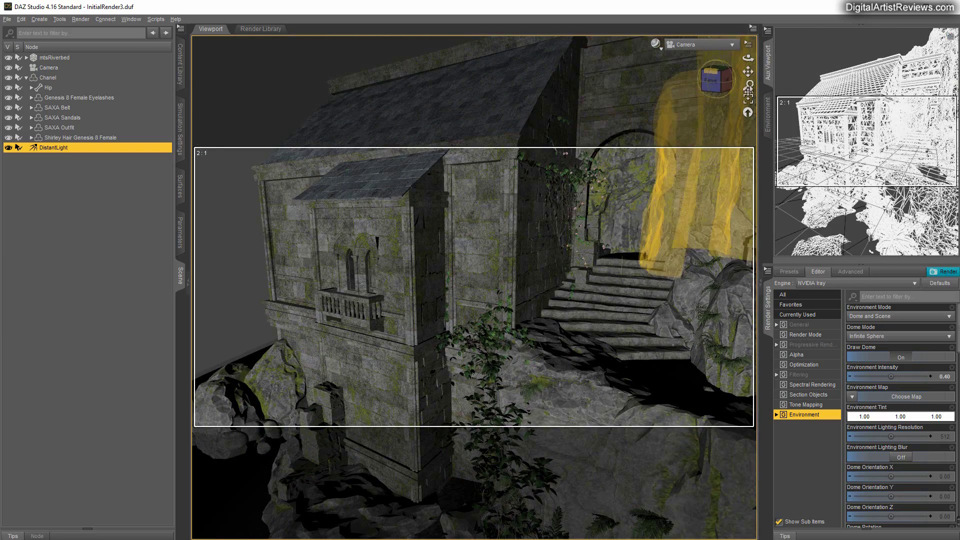
pyautogui.moveTo(748, 58); pyautogui.dragTo(334, 382)
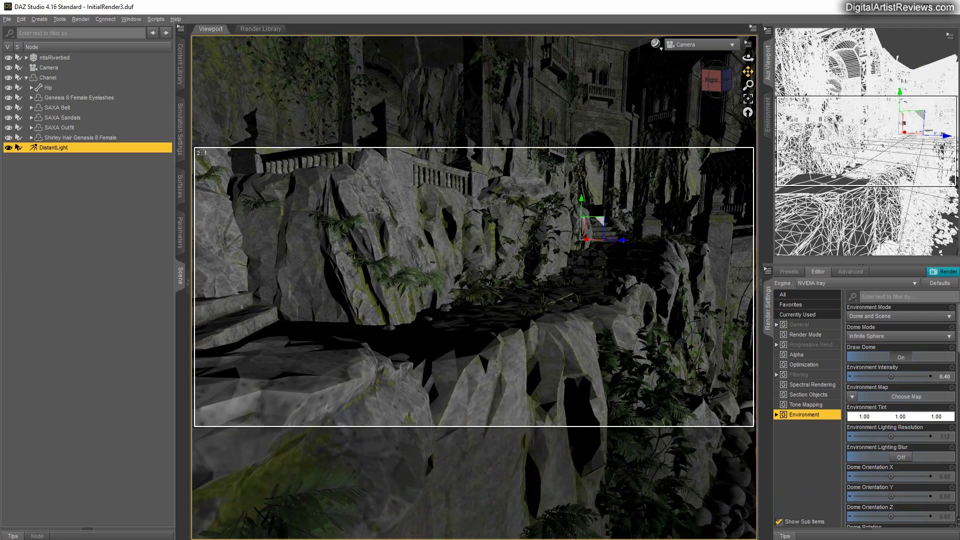
# Nudge the view slightly to frame the mossy stairs, archway and foreground ferns.
pyautogui.moveTo(748, 72)
pyautogui.mouseDown()
pyautogui.moveTo(747, 97)
pyautogui.moveTo(744, 60)
pyautogui.moveTo(749, 86)
pyautogui.mouseUp()
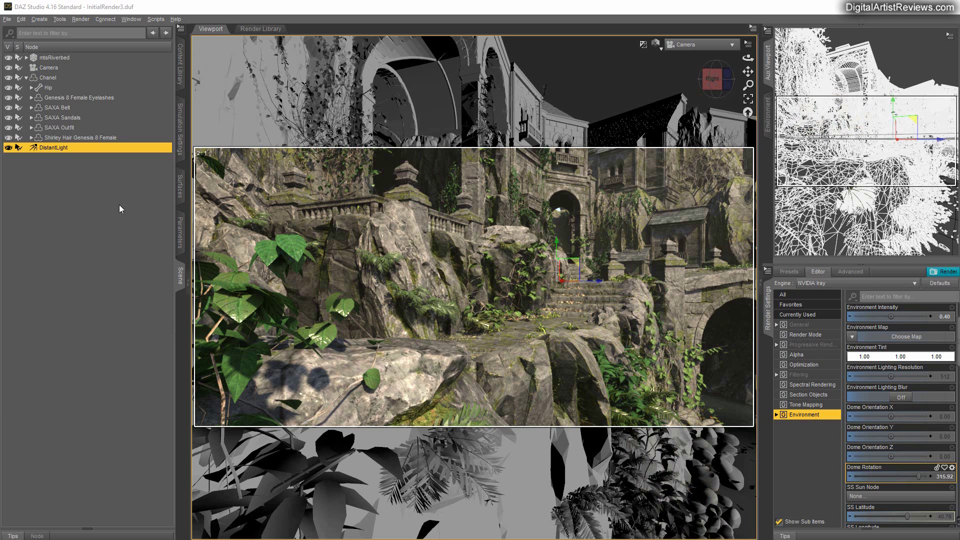
# Select the camera, refine its framing slightly, and turn its Depth of Field on.
pyautogui.click(46, 68)
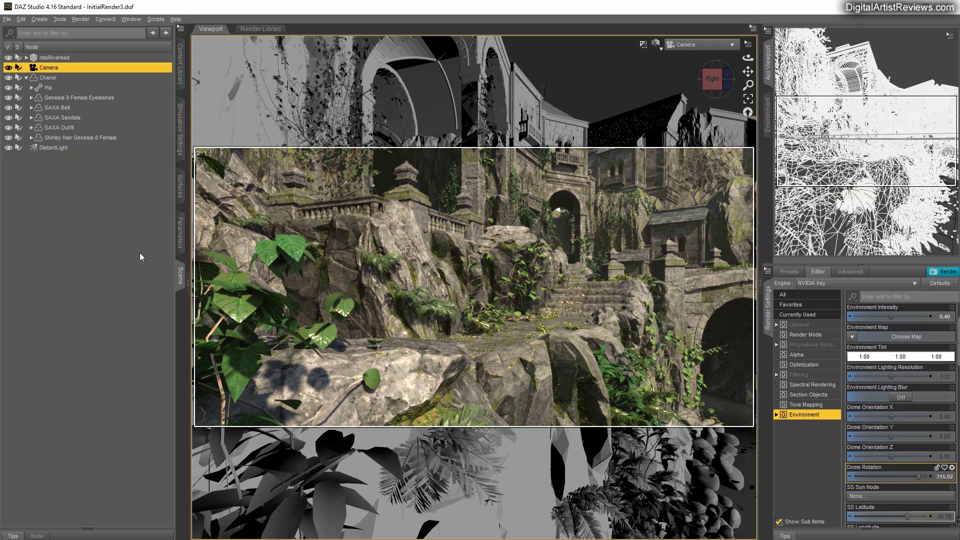
pyautogui.moveTo(748, 85)
pyautogui.mouseDown()
pyautogui.moveTo(765, 84)
pyautogui.moveTo(758, 93)
pyautogui.mouseUp()
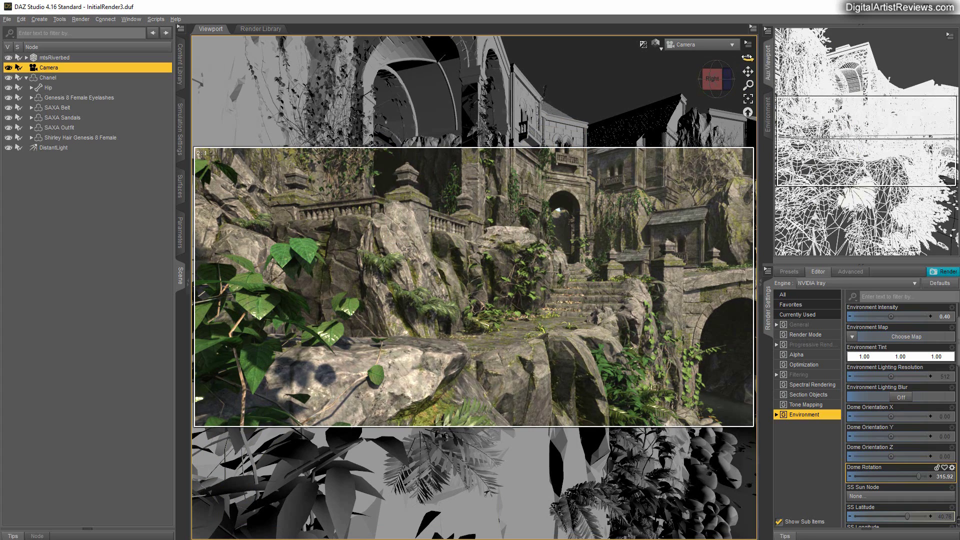
pyautogui.moveTo(747, 61); pyautogui.dragTo(754, 59)
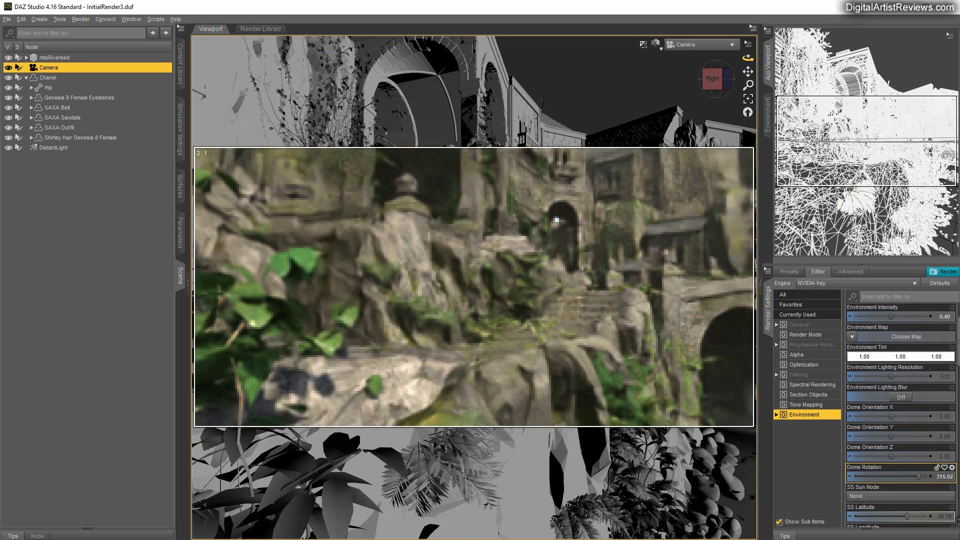
pyautogui.click(180, 236)
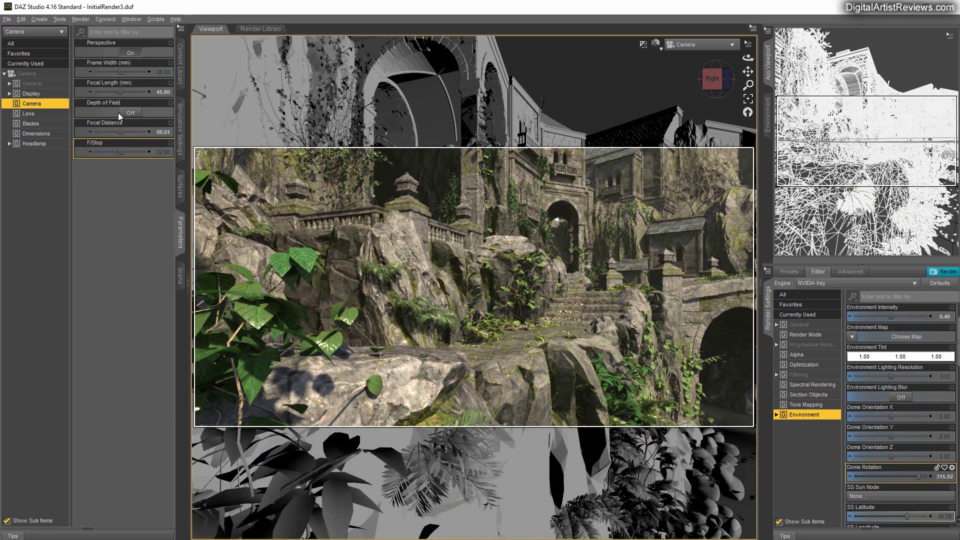
pyautogui.click(120, 113)
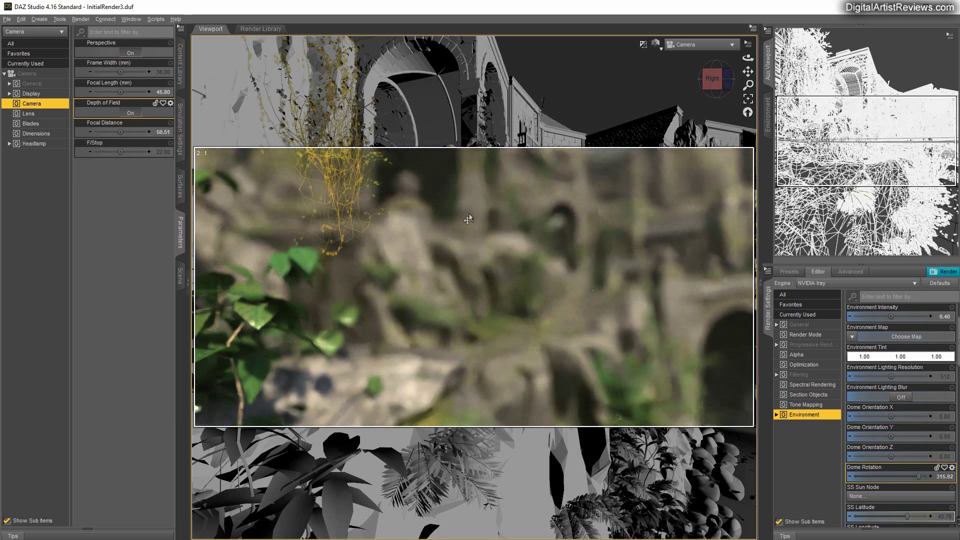
# Show a textured Top View in the second viewport and raise Focal Distance to 602.79.
pyautogui.moveTo(892, 38)
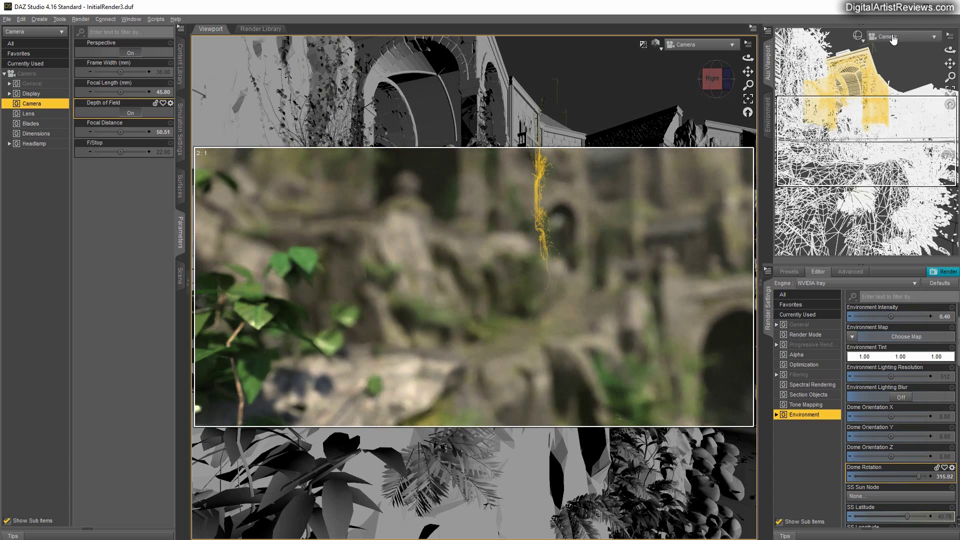
pyautogui.click(894, 40)
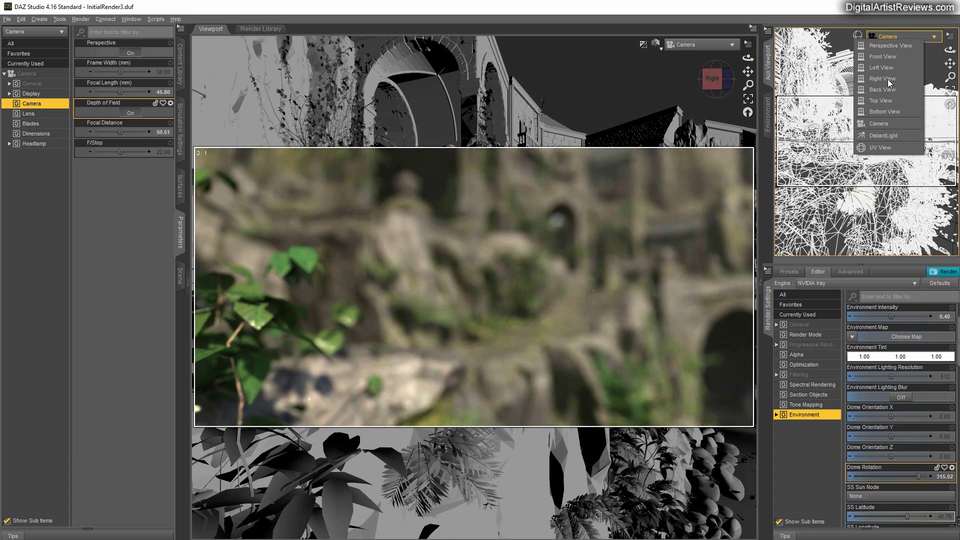
pyautogui.click(882, 101)
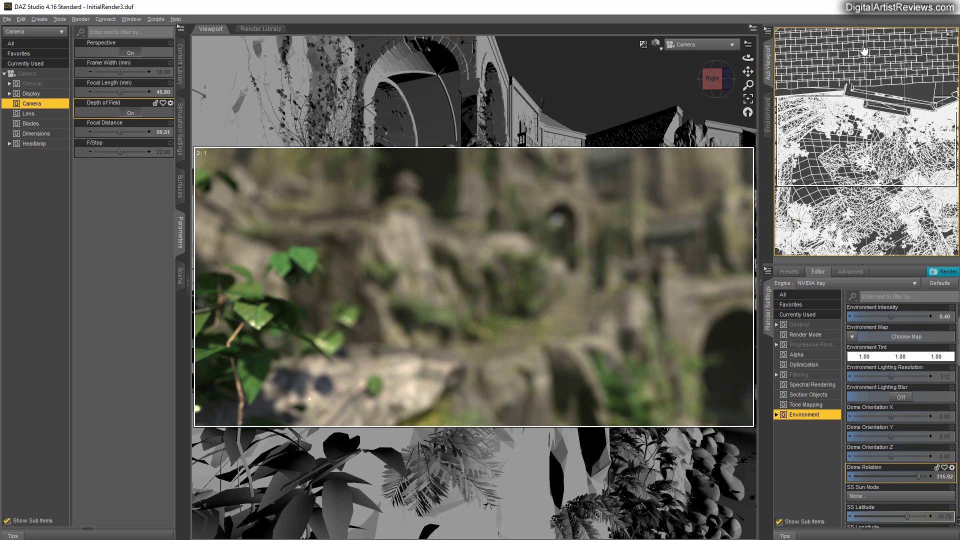
pyautogui.click(861, 45)
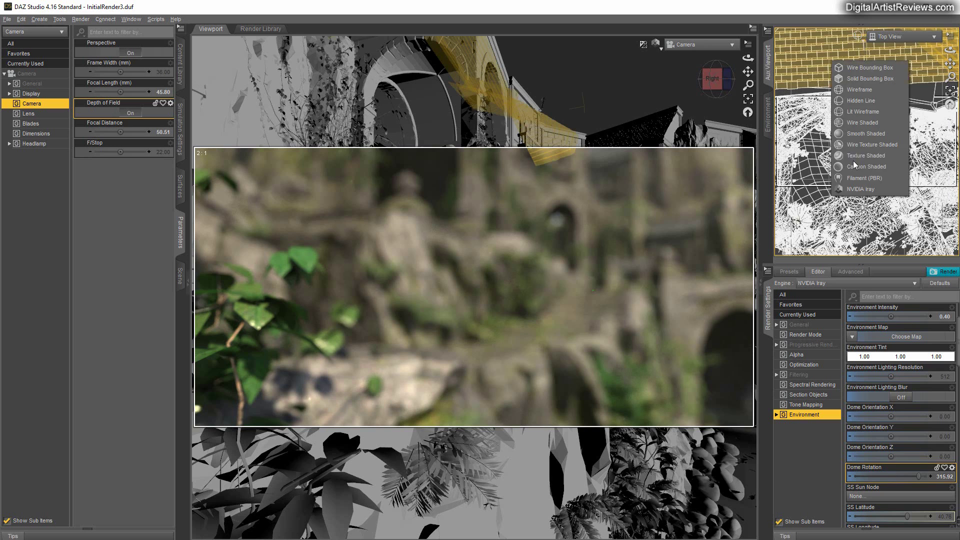
pyautogui.click(853, 161)
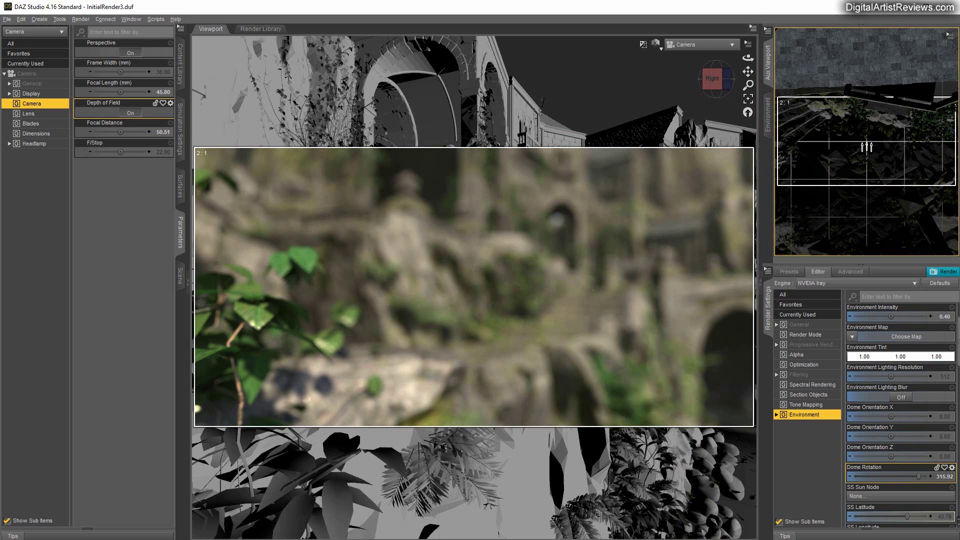
pyautogui.moveTo(950, 76); pyautogui.dragTo(950, 120)
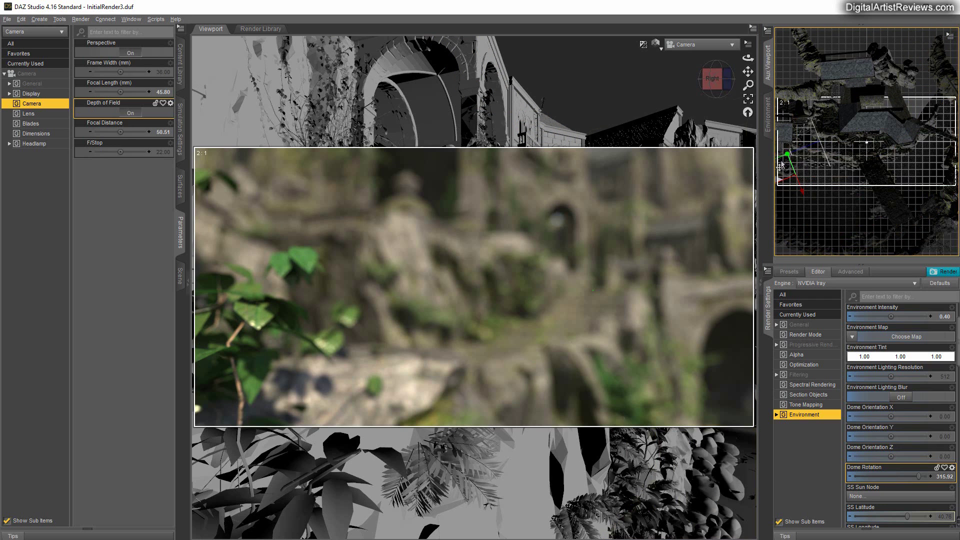
pyautogui.moveTo(120, 131); pyautogui.dragTo(138, 131)
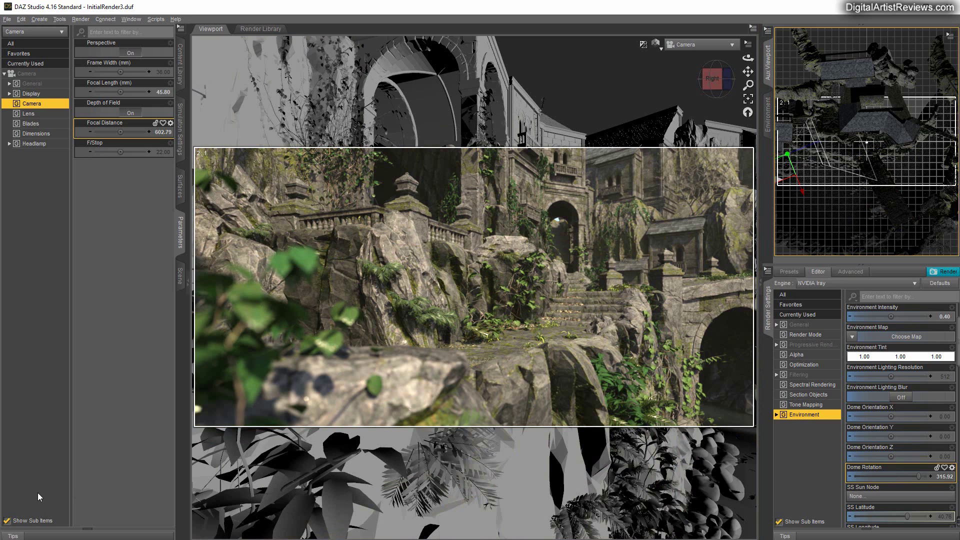
# Select Chanel, lower her onto the stairs at Y Translate -1.22, and rotate Y to -87.17.
pyautogui.click(180, 278)
pyautogui.click(49, 79)
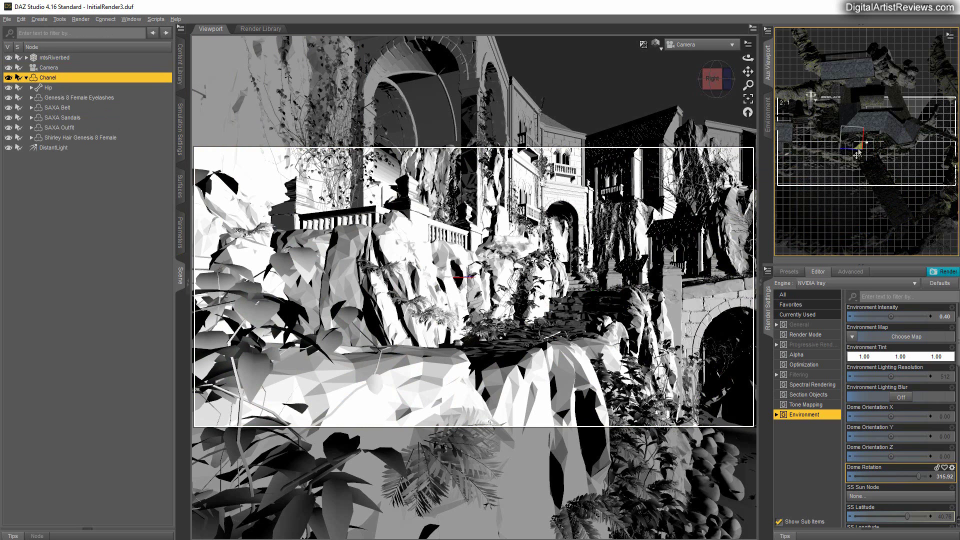
pyautogui.hotkey('ctrl', 'shift', 'p')
pyautogui.hotkey('ctrl', 'z')
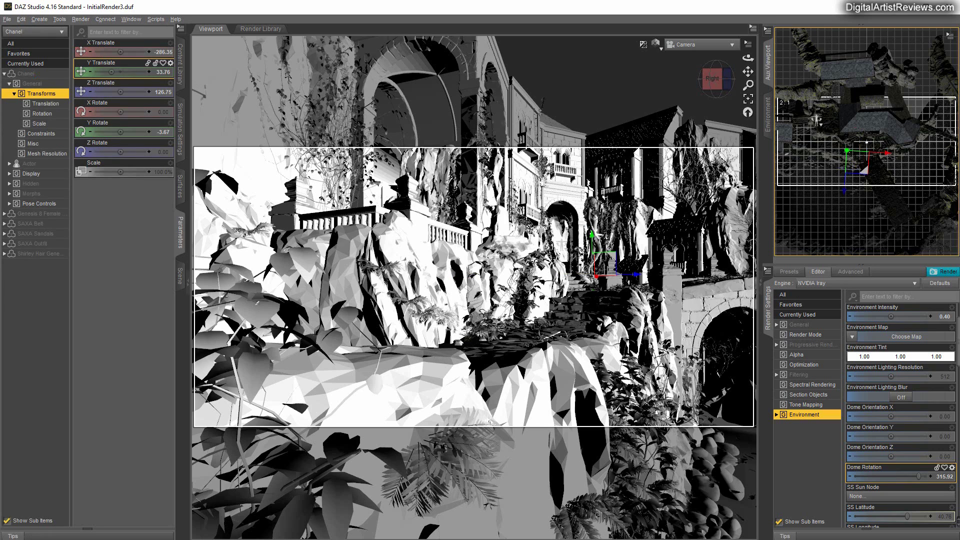
pyautogui.moveTo(120, 131); pyautogui.dragTo(106, 149)
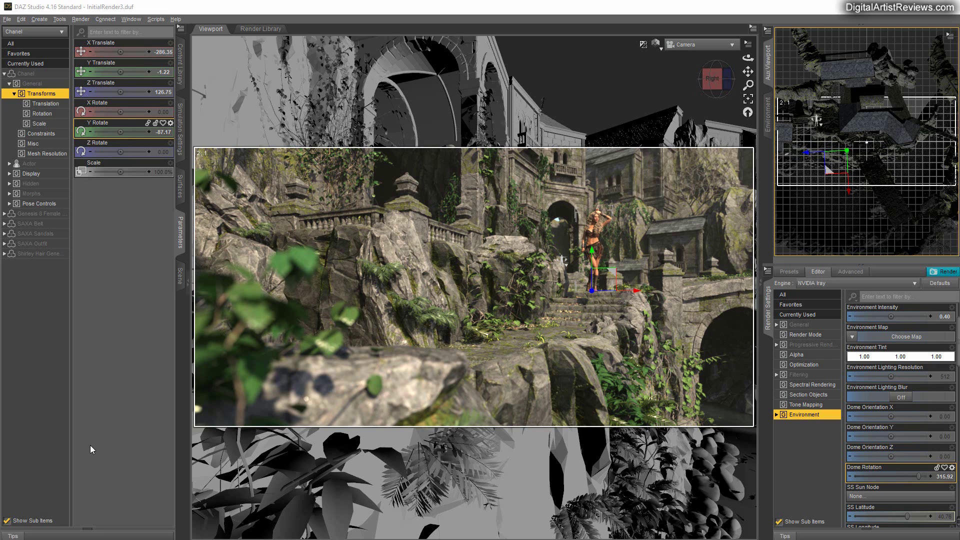
# Rotate the Iray environment dome in stages until it reads 186.12.
pyautogui.scroll(-6, 918, 352)
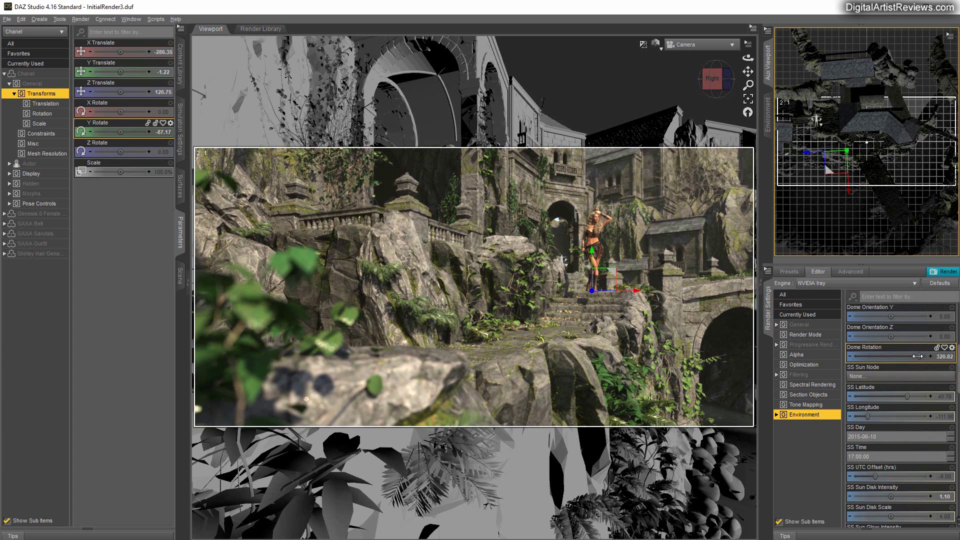
pyautogui.moveTo(919, 356); pyautogui.dragTo(911, 356)
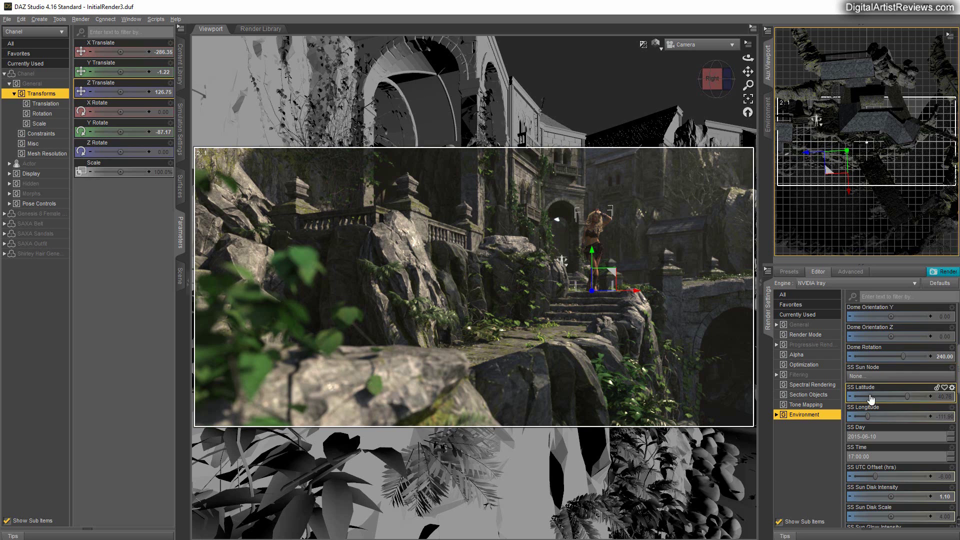
pyautogui.moveTo(901, 356)
pyautogui.mouseDown()
pyautogui.moveTo(910, 357)
pyautogui.moveTo(893, 356)
pyautogui.mouseUp()
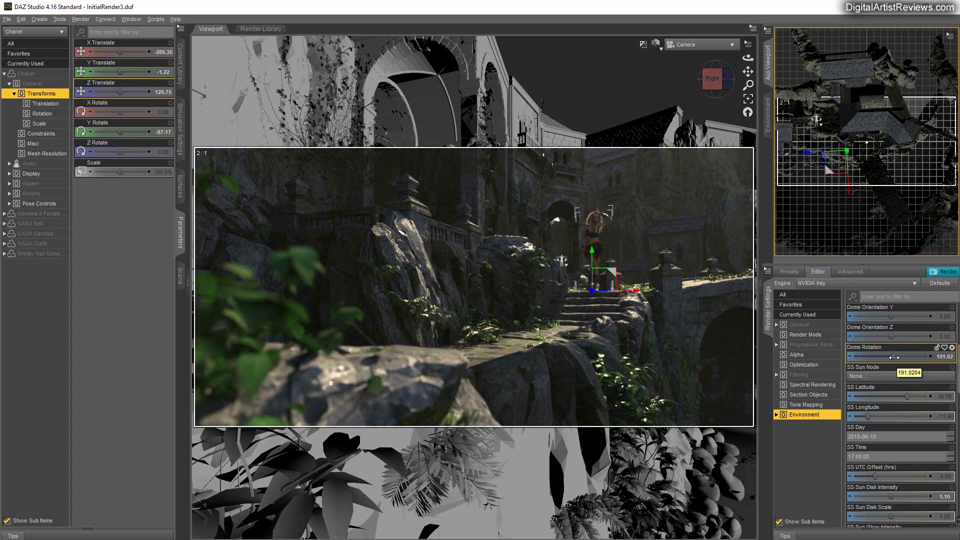
pyautogui.moveTo(894, 357)
pyautogui.mouseDown()
pyautogui.moveTo(876, 368)
pyautogui.moveTo(892, 356)
pyautogui.mouseUp()
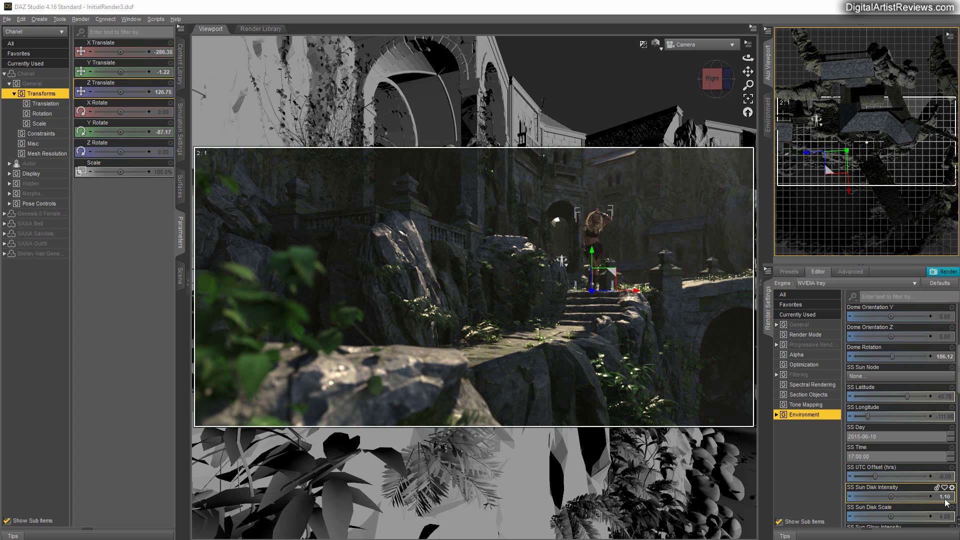
# Set Environment Intensity to 1.00, then settle on 0.80, and return to the Scene node list.
pyautogui.scroll(3, 910, 435)
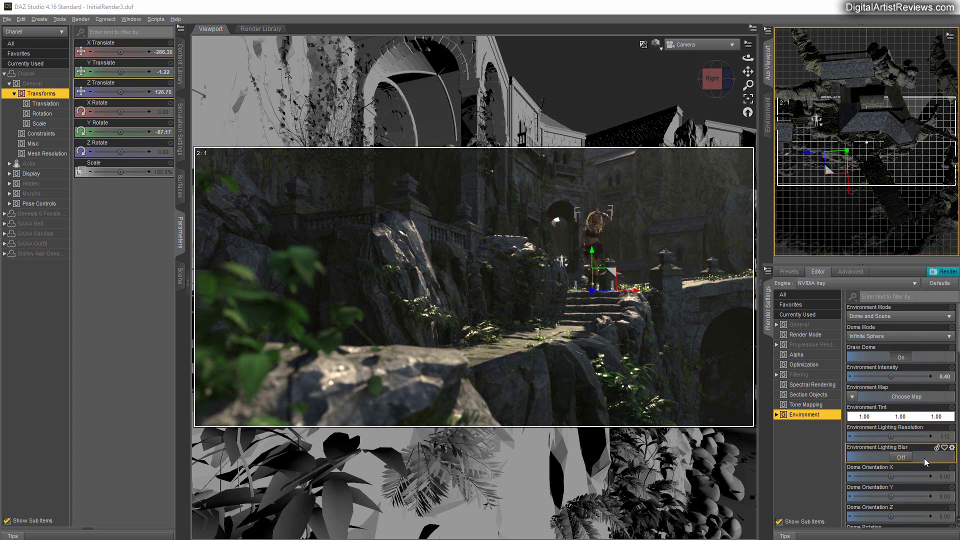
pyautogui.click(939, 379)
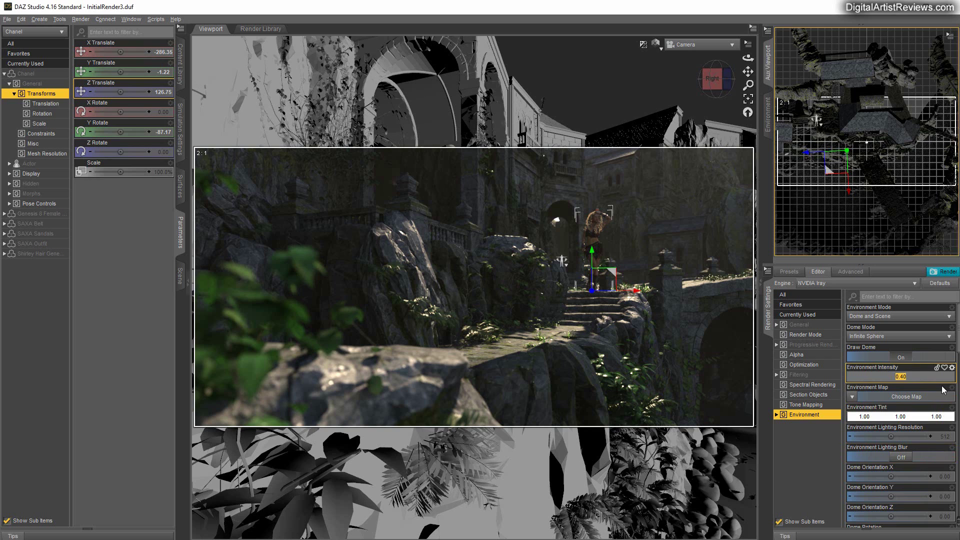
pyautogui.write('1')
pyautogui.press('Return')
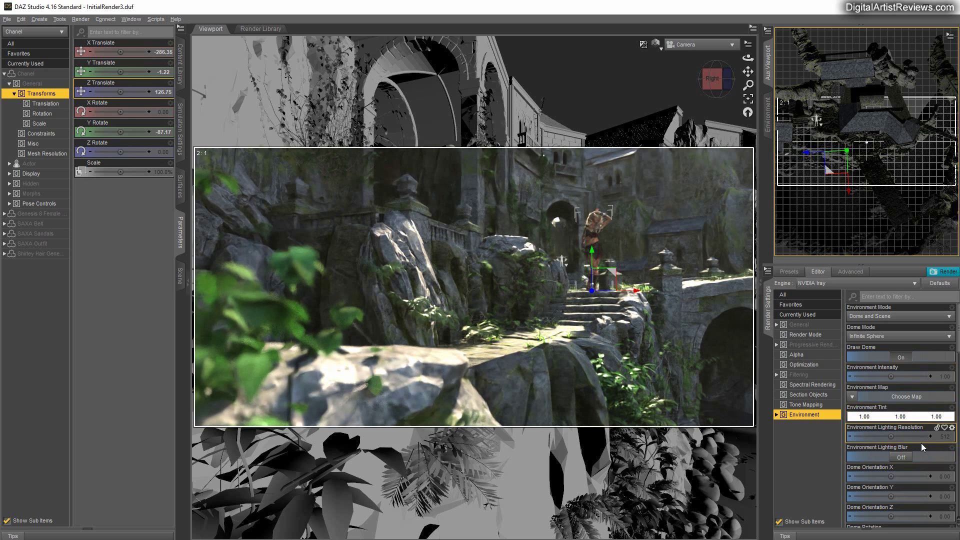
pyautogui.scroll(-1, 920, 443)
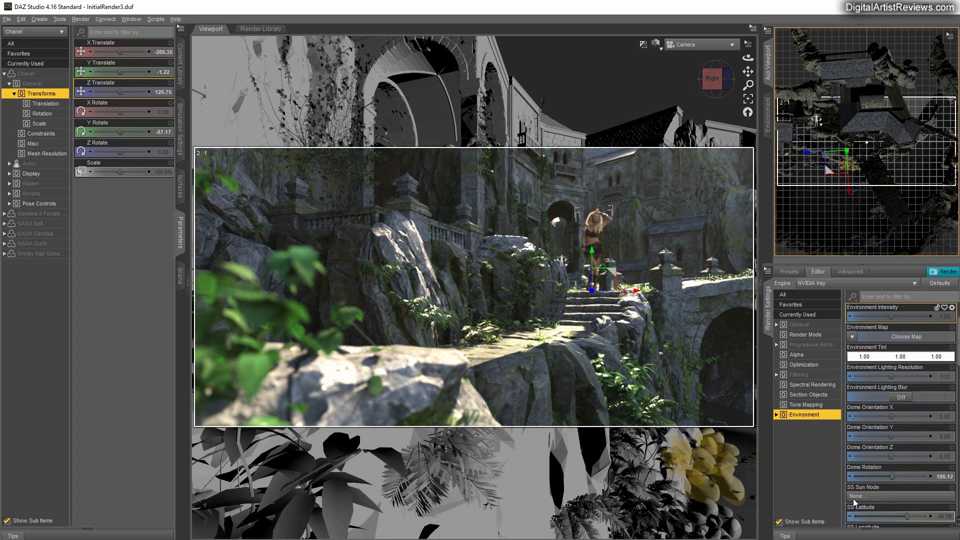
pyautogui.scroll(1, 877, 484)
pyautogui.scroll(2, 878, 484)
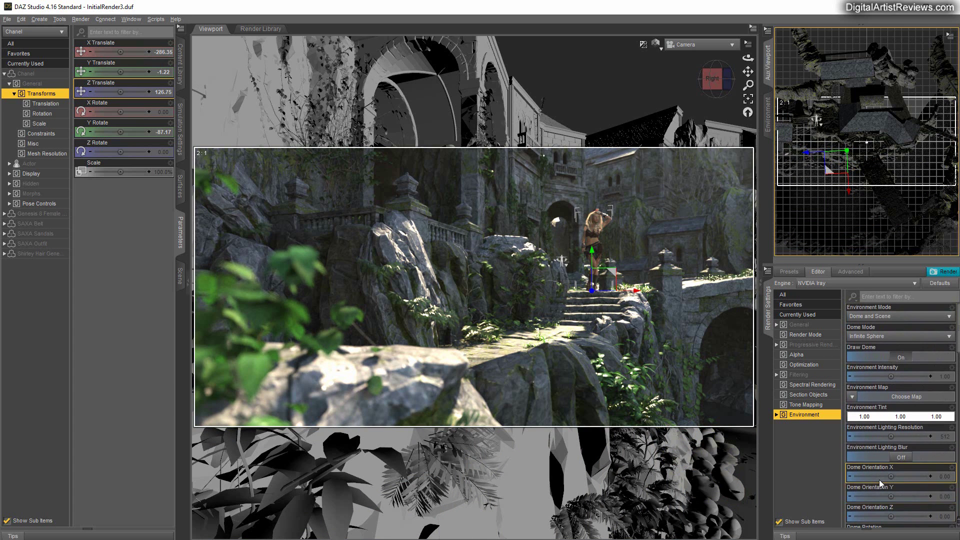
pyautogui.click(944, 376)
pyautogui.write('0.8')
pyautogui.press('Return')
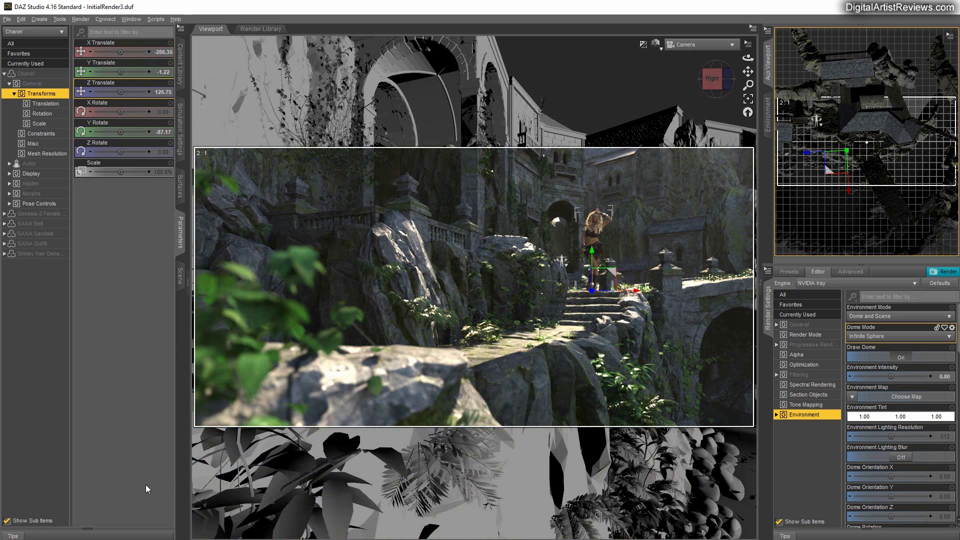
pyautogui.click(180, 275)
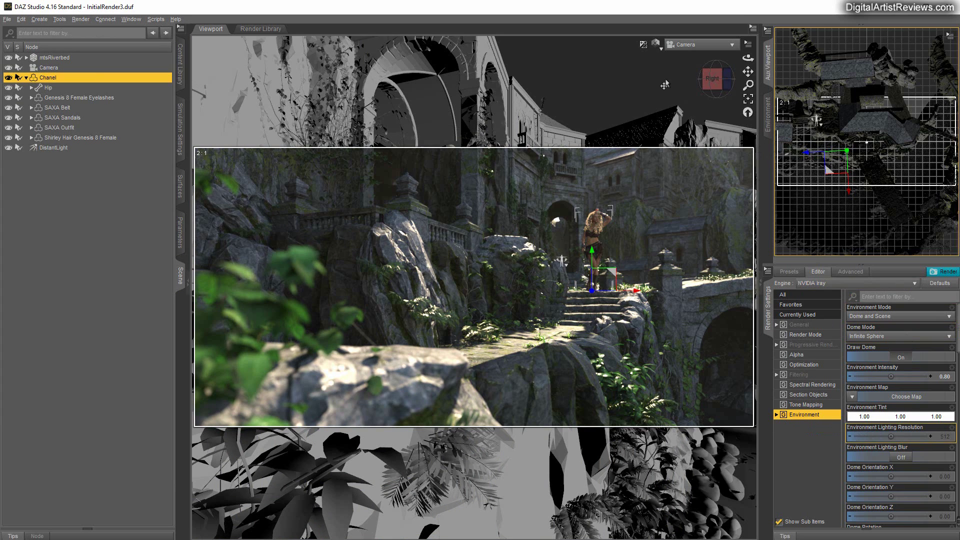
# Keep the Iray preview, create a Cube primitive at world center, and select it.
pyautogui.click(662, 54)
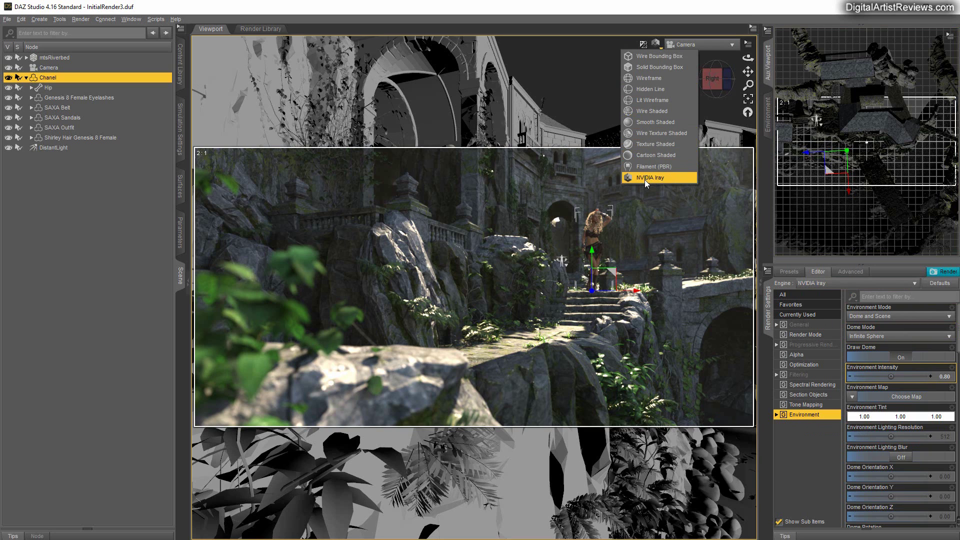
pyautogui.click(650, 122)
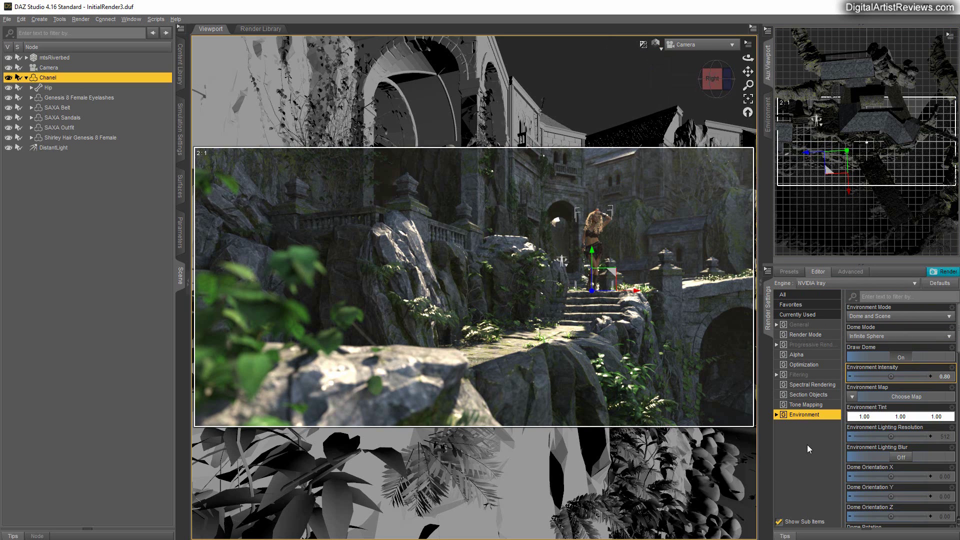
pyautogui.click(42, 20)
pyautogui.click(58, 98)
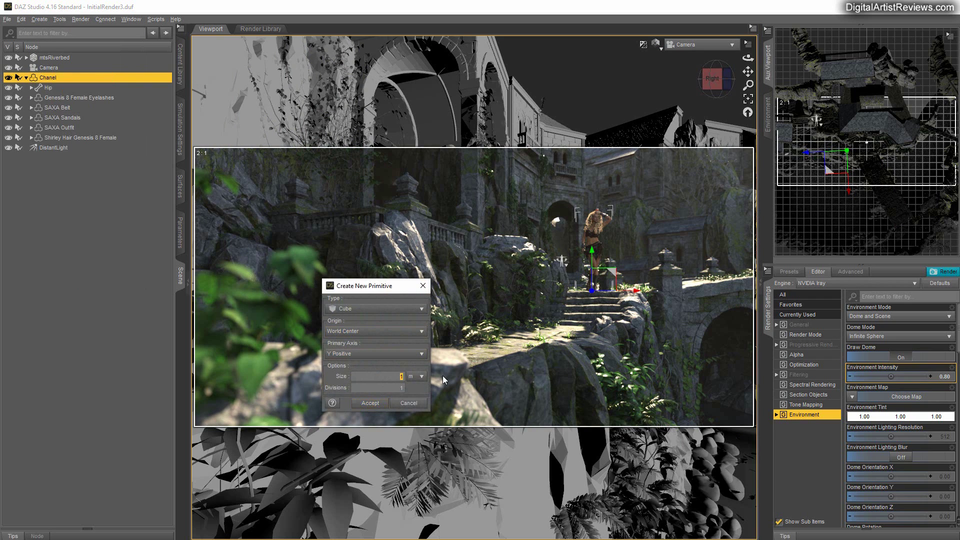
pyautogui.click(370, 403)
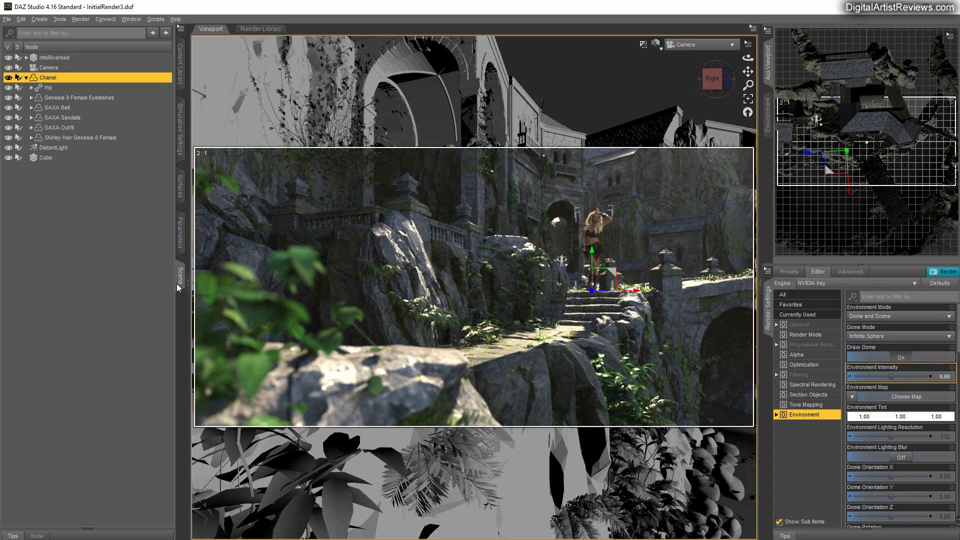
pyautogui.click(43, 157)
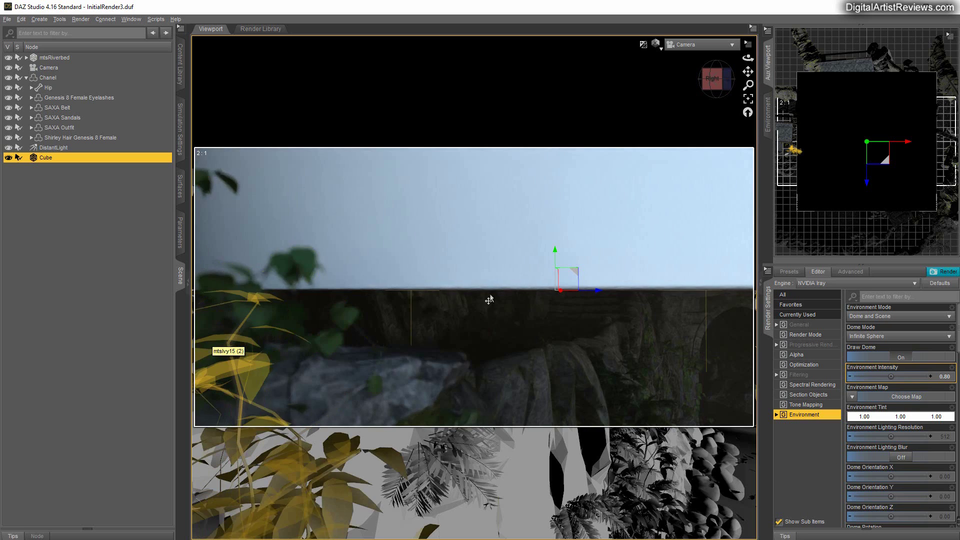
# Move the cube out of the camera view and set its Y Translate to 4100.
pyautogui.click(656, 44)
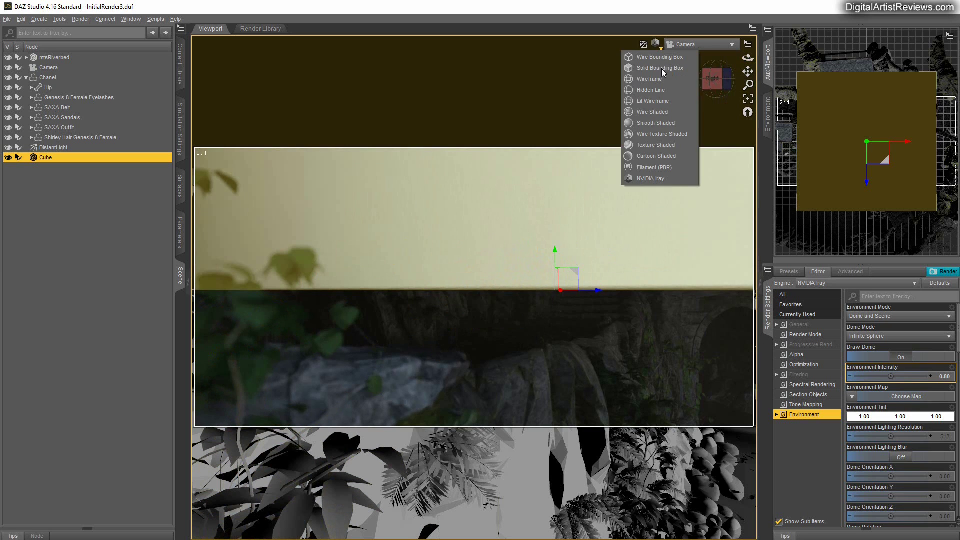
pyautogui.press('Escape')
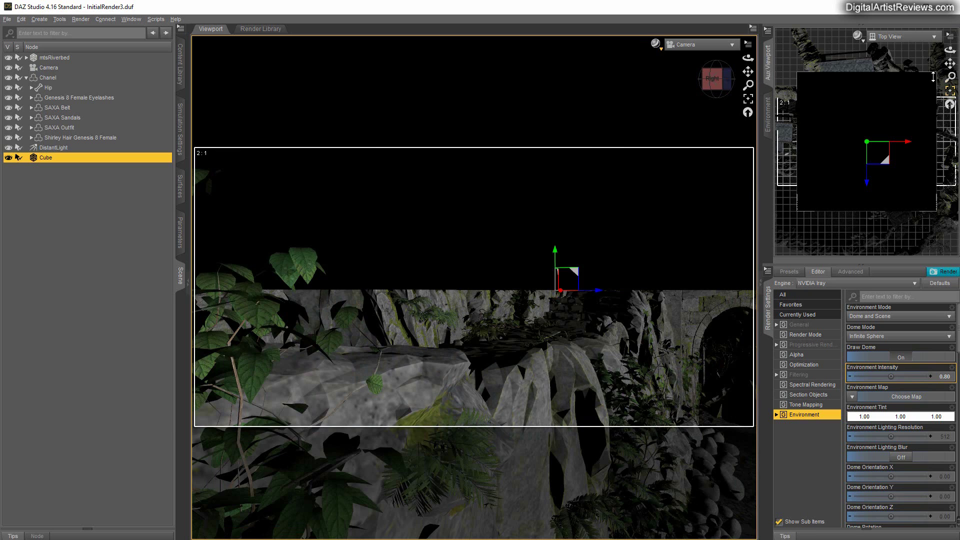
pyautogui.scroll(5, 920, 89)
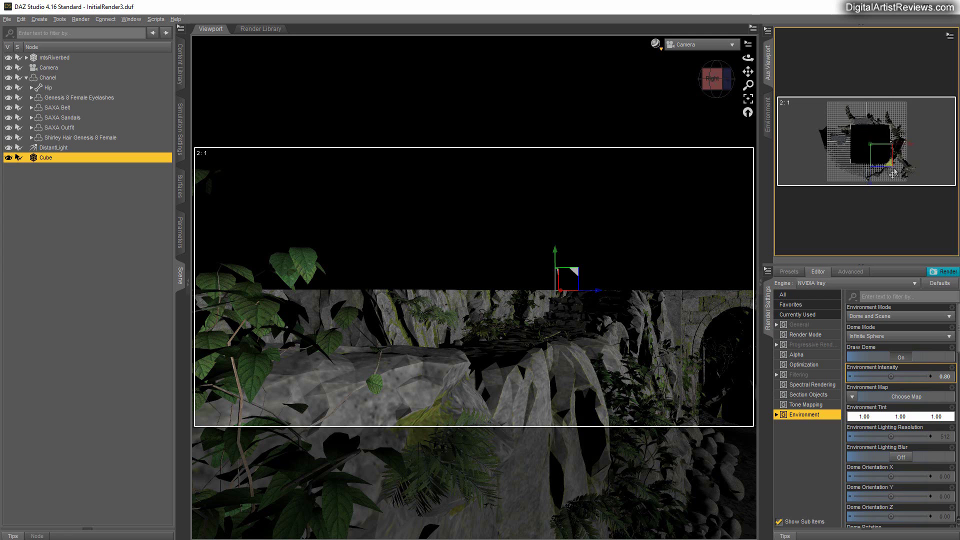
pyautogui.moveTo(893, 173); pyautogui.dragTo(953, 163)
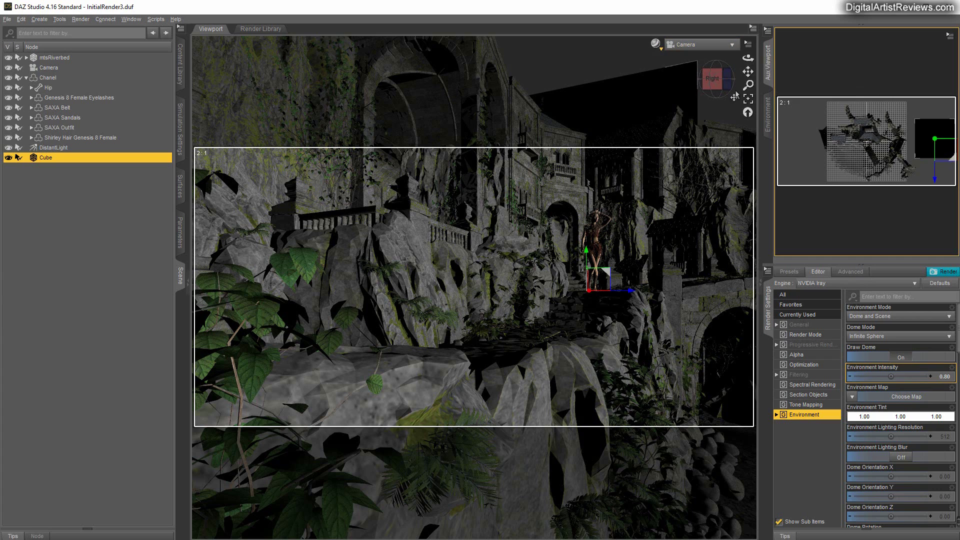
pyautogui.click(180, 231)
pyautogui.click(159, 74)
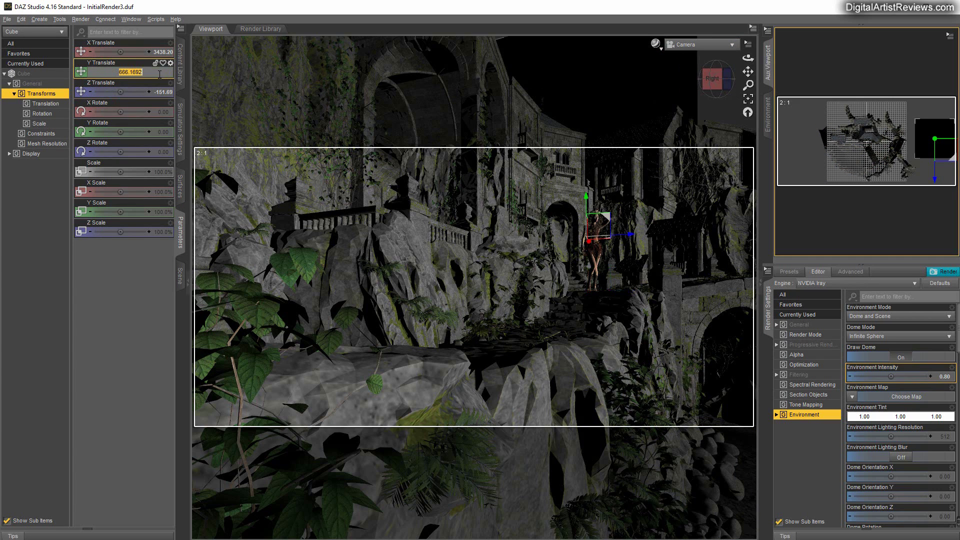
pyautogui.write('4100')
pyautogui.press('Return')
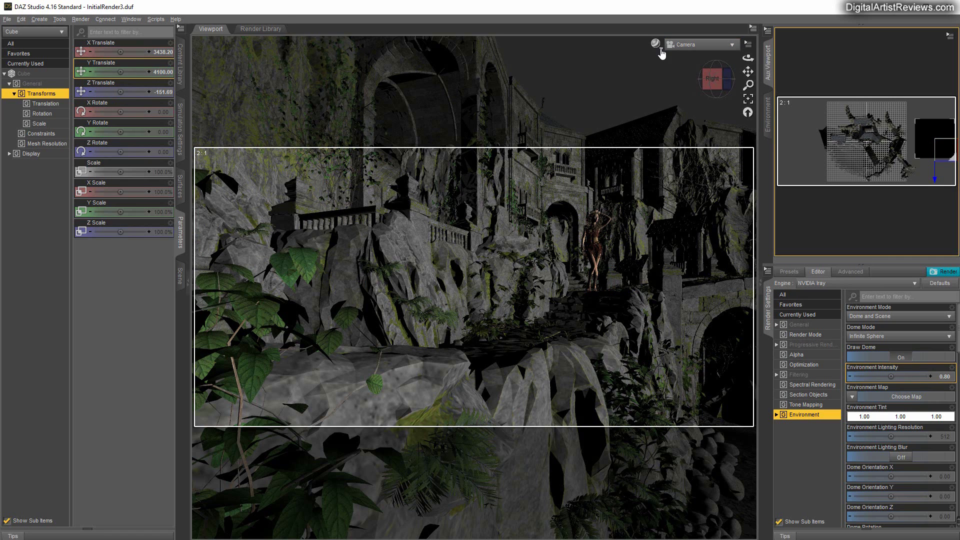
# Return the viewport to the Iray preview and select the plant, rock cliff and cliff plants.
pyautogui.click(660, 50)
pyautogui.click(645, 178)
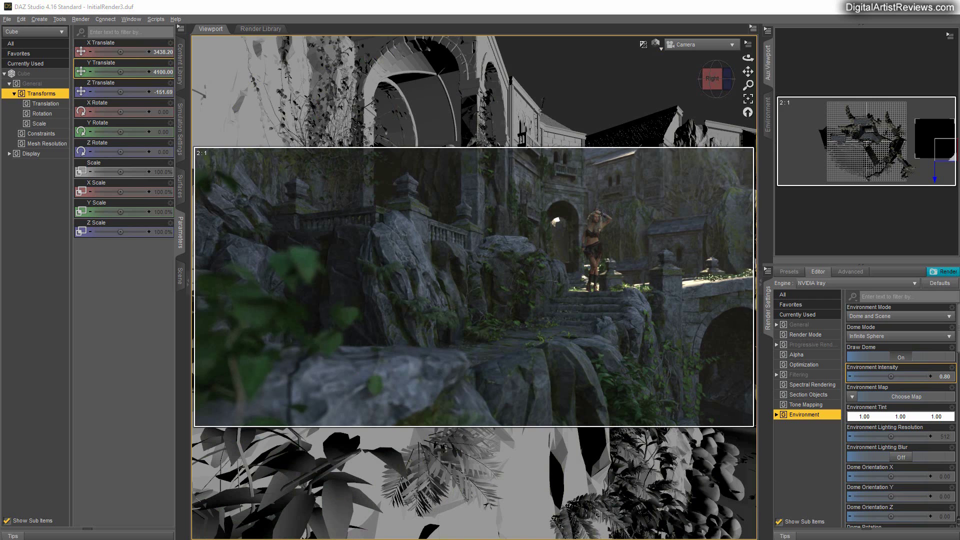
pyautogui.click(615, 380)
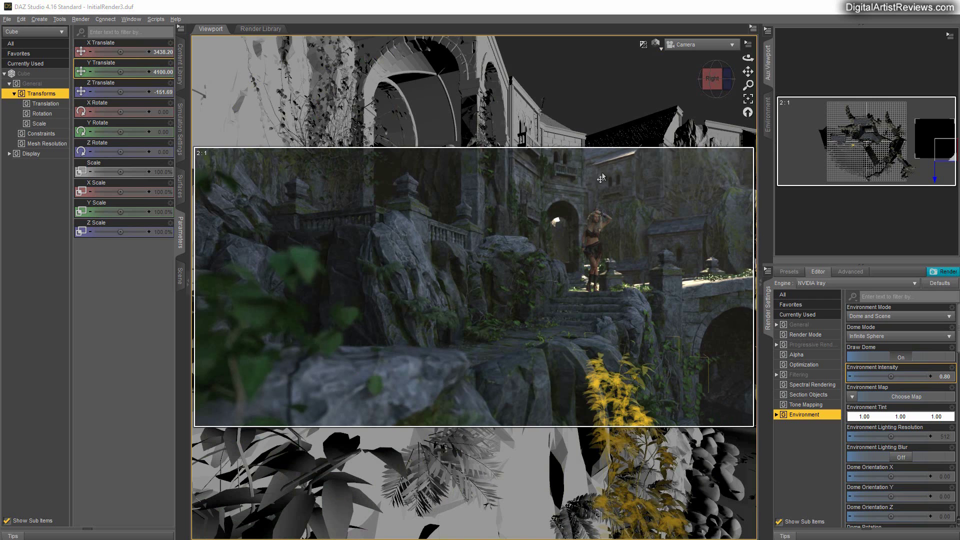
pyautogui.click(527, 369)
pyautogui.click(250, 231)
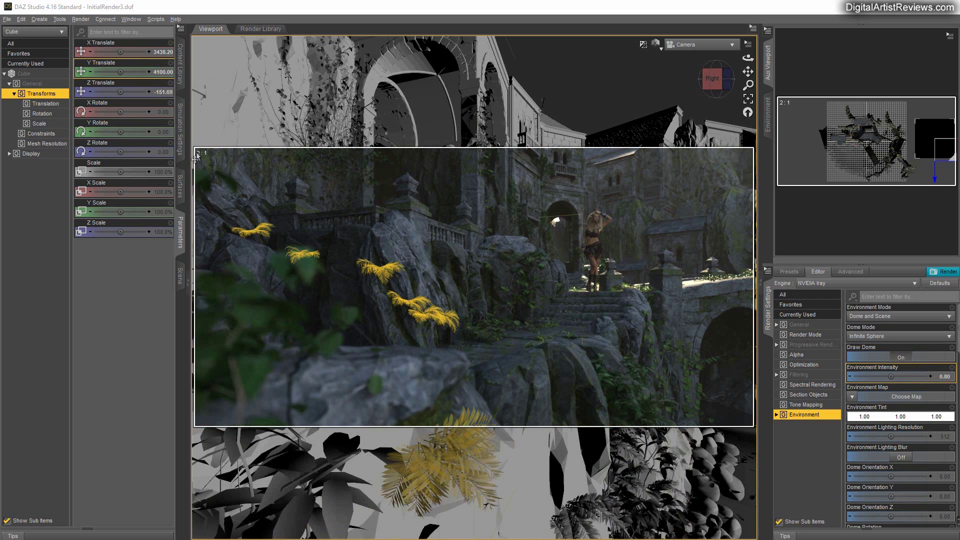
# Enter the Cube's Y Translate as 350, then correct it to 4500.
pyautogui.click(161, 72)
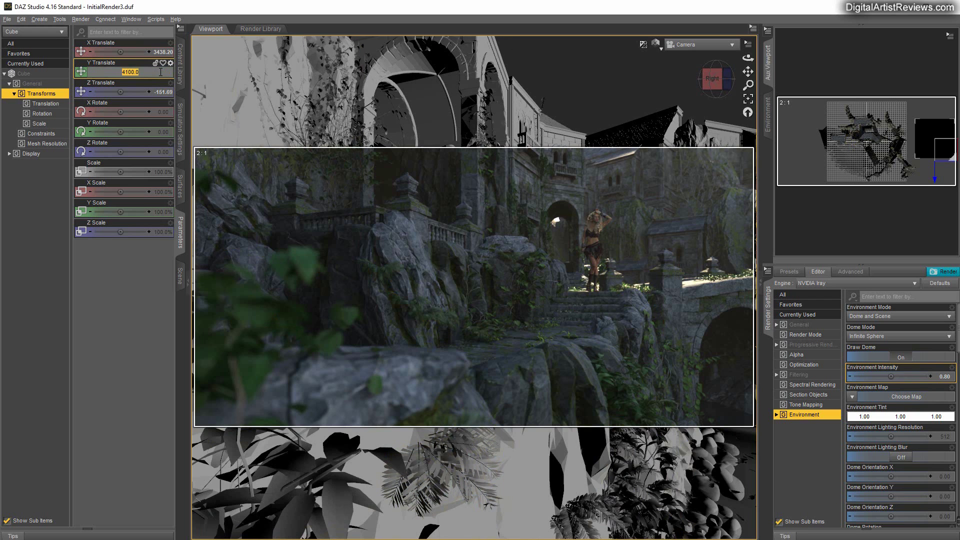
pyautogui.write('3500')
pyautogui.press('Return')
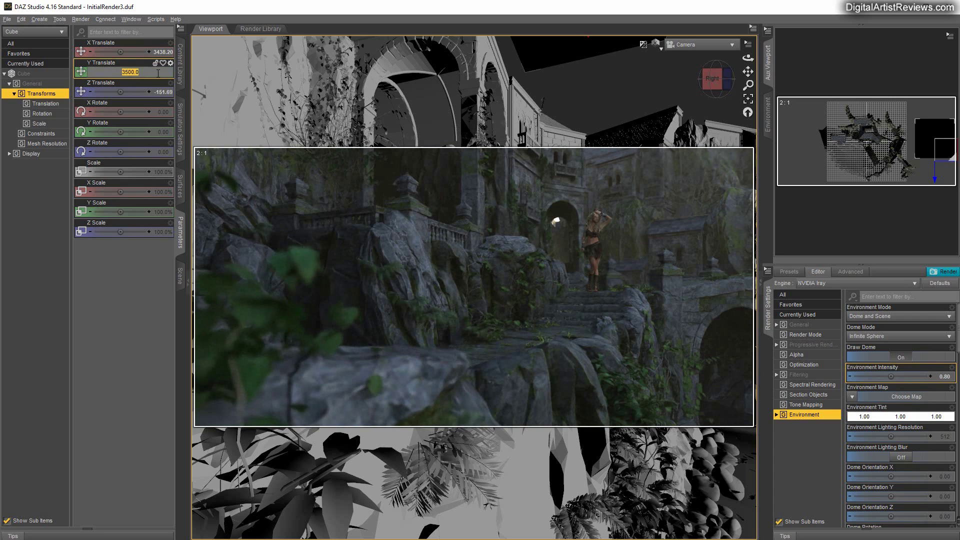
pyautogui.click(158, 74)
pyautogui.write('4500')
pyautogui.press('Return')
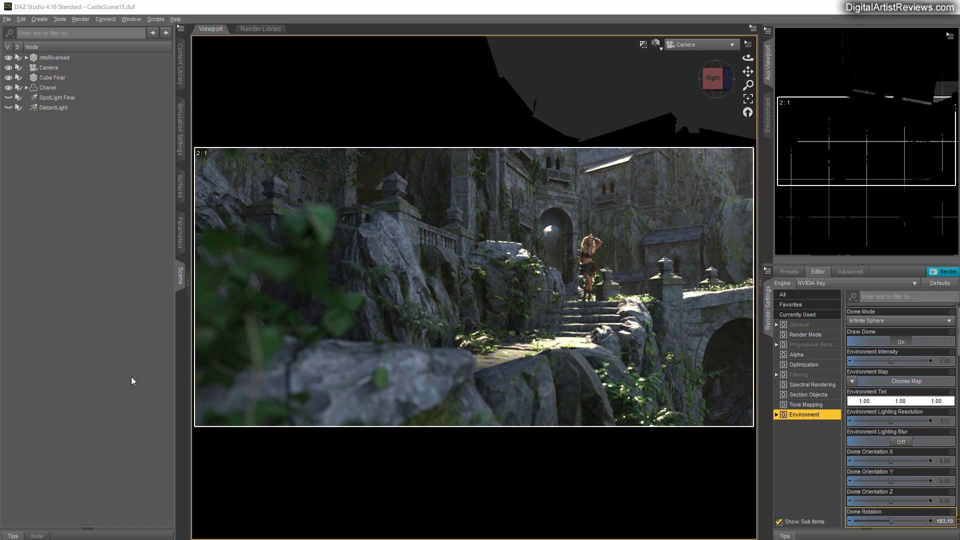
# Add a new SpotLight with default settings and switch the viewport to Texture Shaded.
pyautogui.click(39, 20)
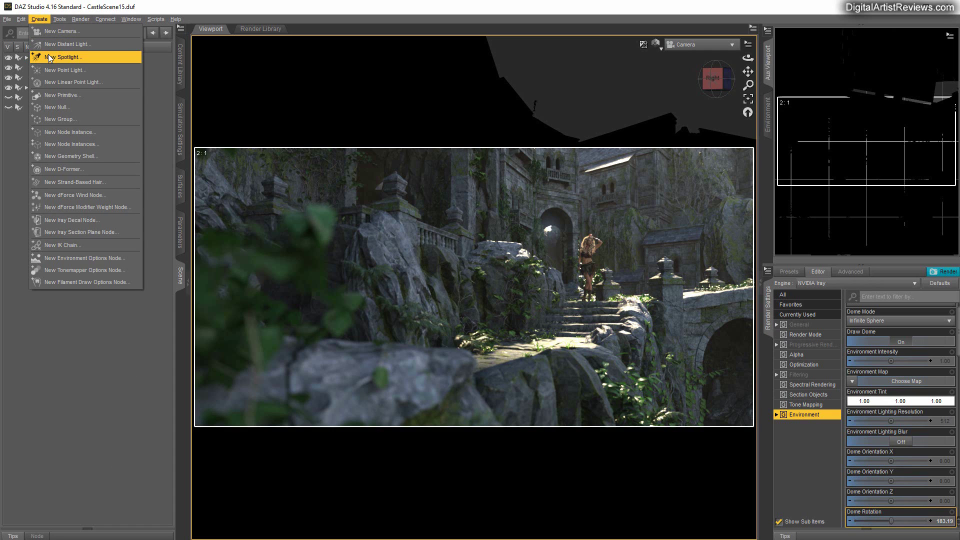
pyautogui.click(50, 57)
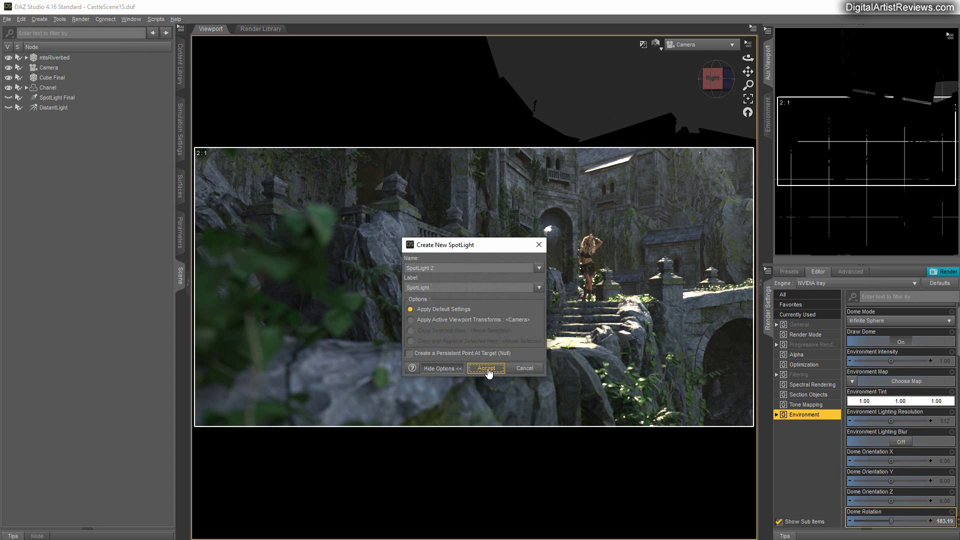
pyautogui.click(487, 369)
pyautogui.click(655, 44)
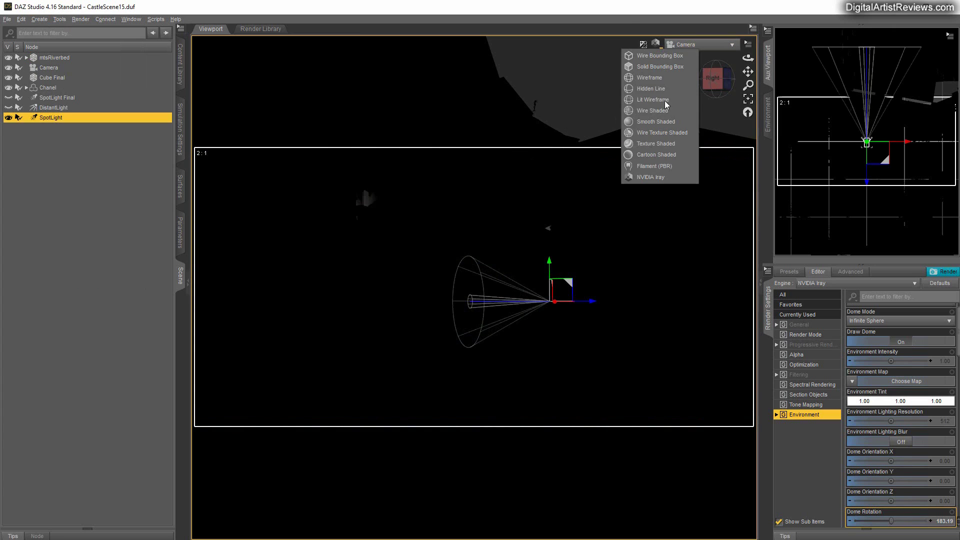
pyautogui.click(653, 144)
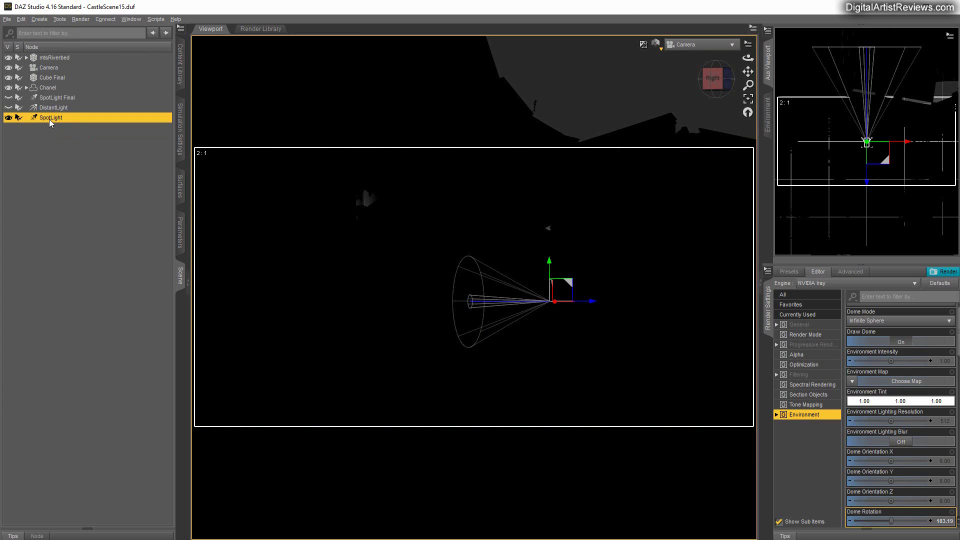
# Turn the DistantLight back on and rotate it in its parameters to relight the ruins.
pyautogui.click(8, 108)
pyautogui.click(56, 107)
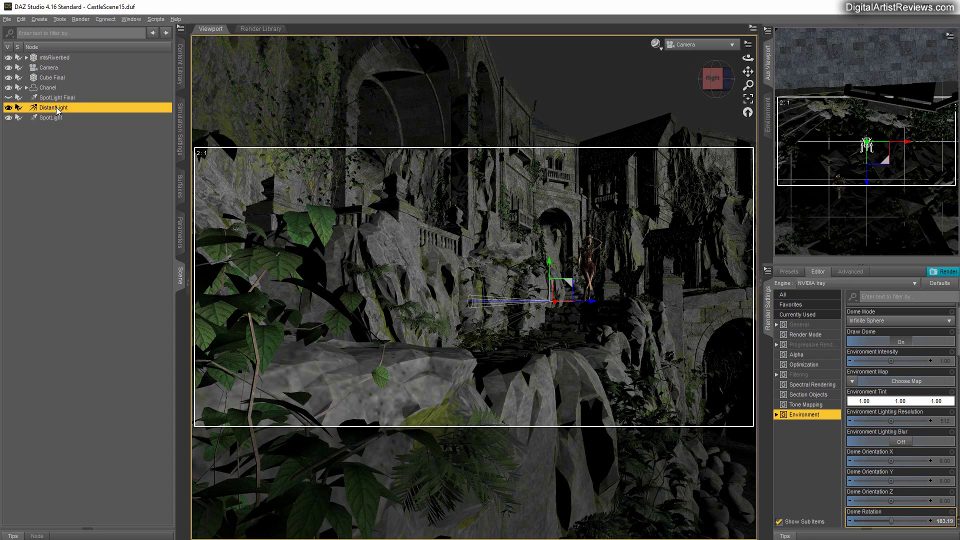
pyautogui.click(180, 233)
pyautogui.moveTo(119, 132); pyautogui.dragTo(103, 131)
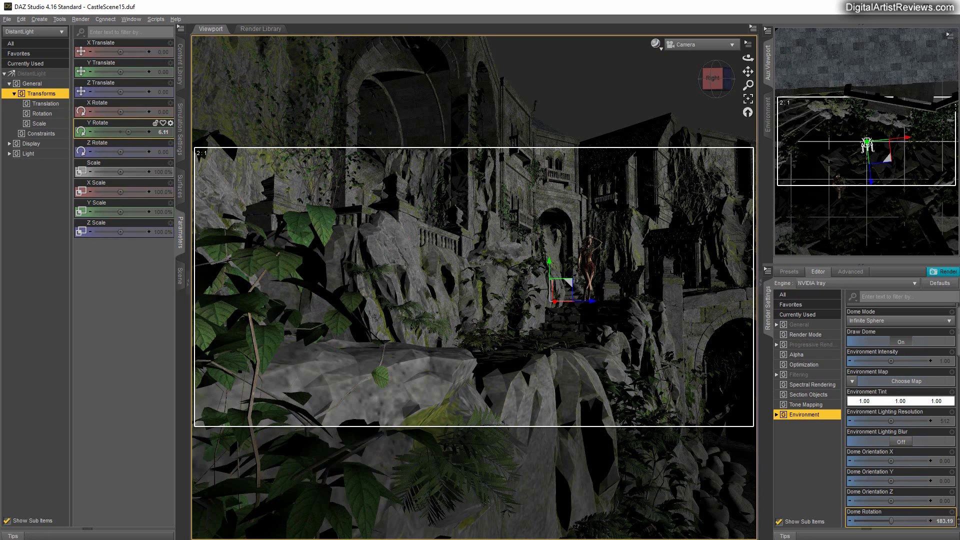
# View through the new SpotLight in the second viewport and aim it at the stone stairway.
pyautogui.click(903, 36)
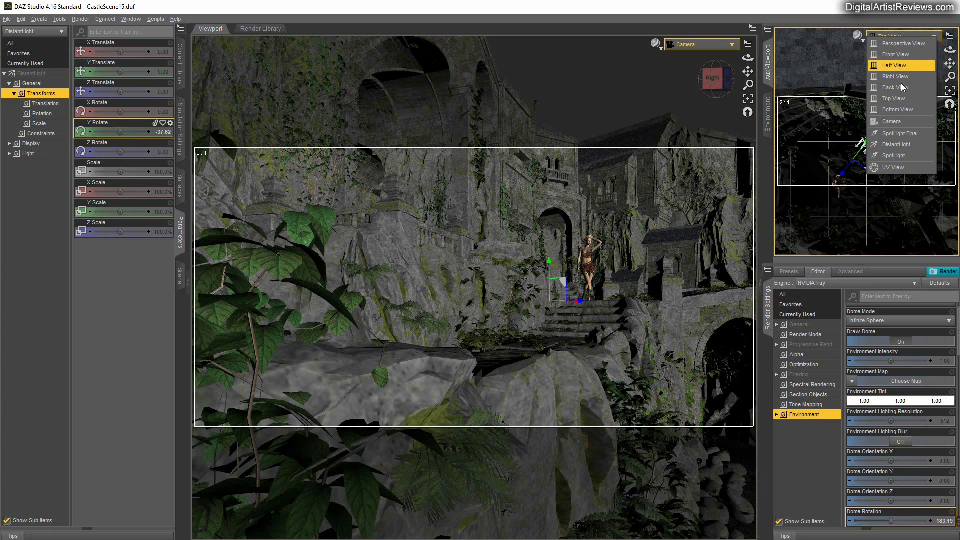
pyautogui.click(894, 155)
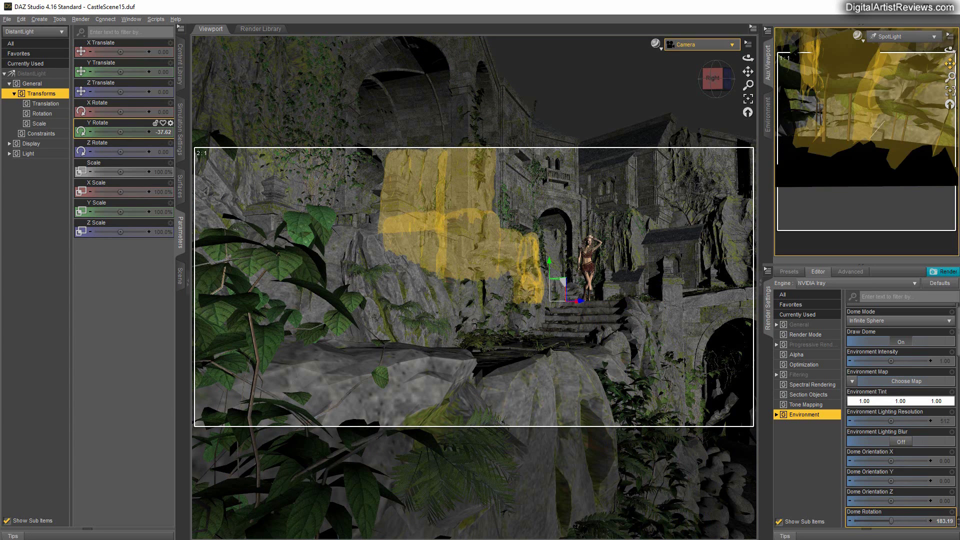
pyautogui.moveTo(950, 64)
pyautogui.mouseDown()
pyautogui.moveTo(675, 200)
pyautogui.moveTo(541, 254)
pyautogui.moveTo(513, 152)
pyautogui.moveTo(949, 80)
pyautogui.moveTo(940, 66)
pyautogui.moveTo(943, 56)
pyautogui.moveTo(948, 75)
pyautogui.moveTo(946, 51)
pyautogui.mouseUp()
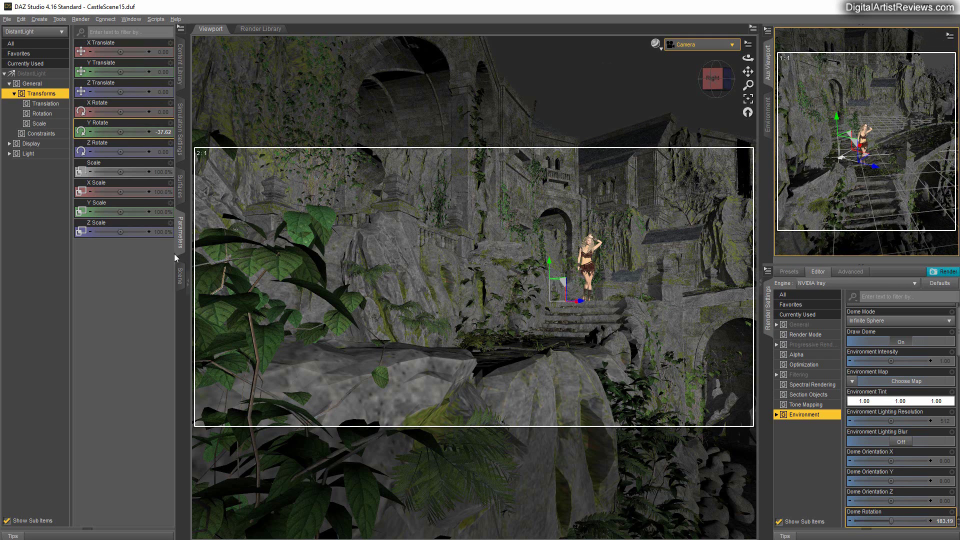
# Give the SpotLight raytraced shadows and Rectangle light geometry.
pyautogui.click(180, 275)
pyautogui.click(75, 119)
pyautogui.click(179, 235)
pyautogui.click(29, 154)
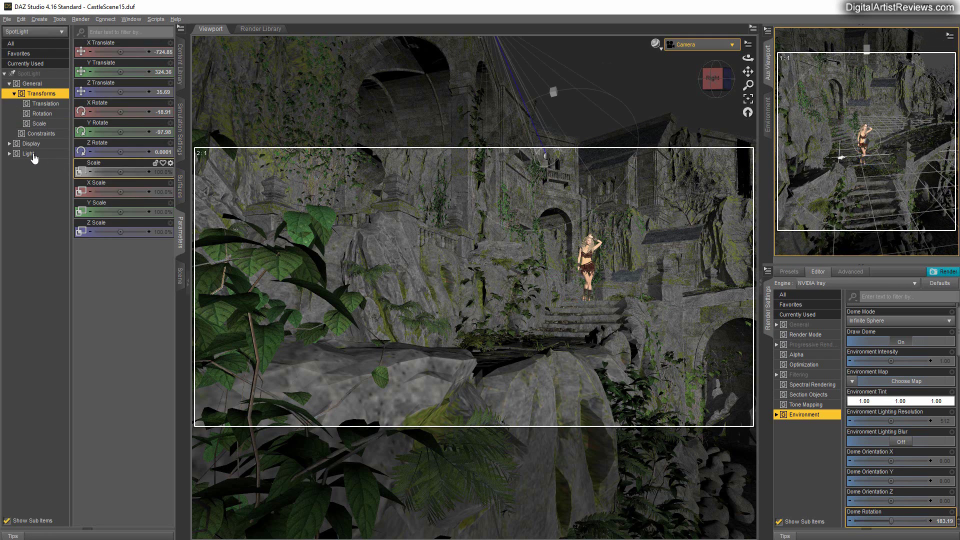
pyautogui.click(113, 171)
pyautogui.click(109, 203)
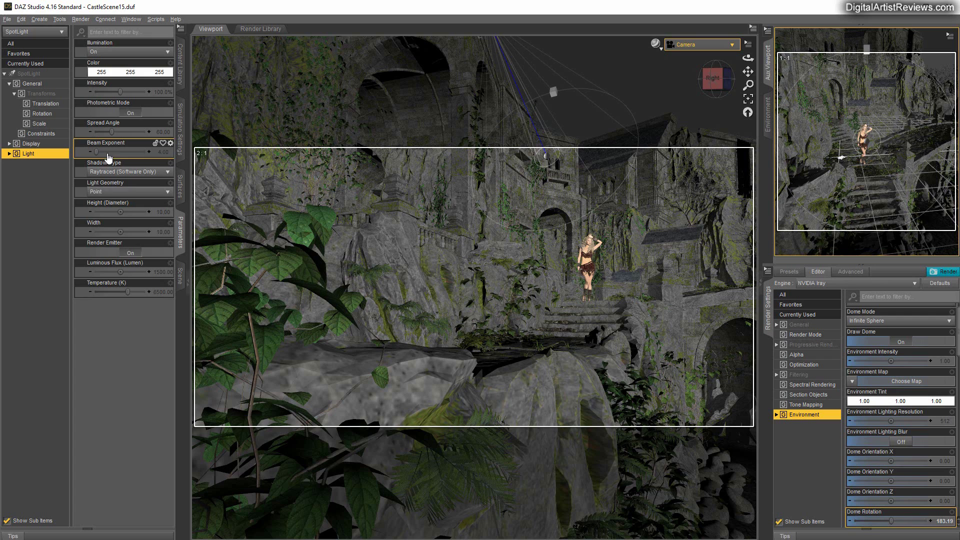
pyautogui.click(111, 192)
pyautogui.click(109, 224)
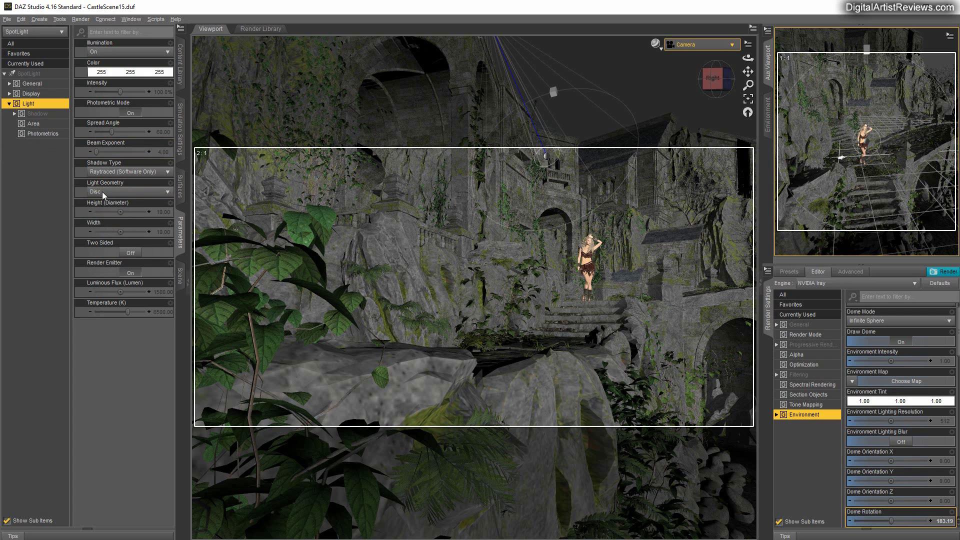
pyautogui.click(111, 191)
pyautogui.click(109, 213)
# Set the SpotLight's height and width to 100 and narrow its spread angle to 27.96.
pyautogui.click(160, 213)
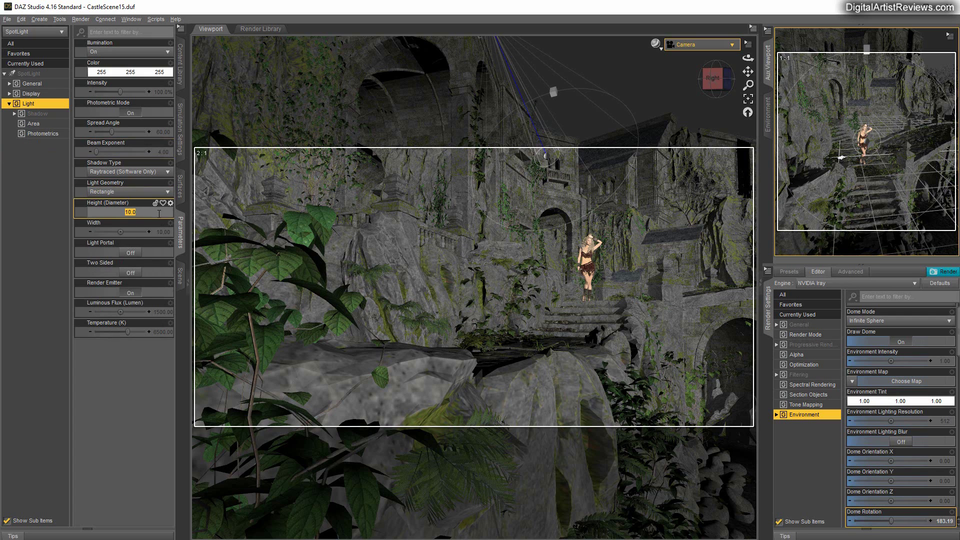
pyautogui.write('100')
pyautogui.press('Return')
pyautogui.click(161, 231)
pyautogui.write('100')
pyautogui.press('Return')
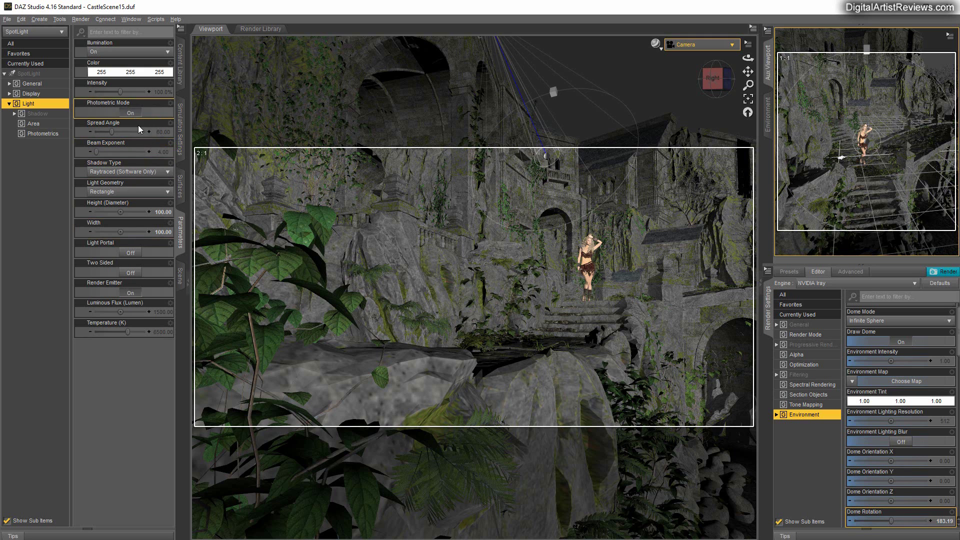
pyautogui.moveTo(139, 129); pyautogui.dragTo(100, 130)
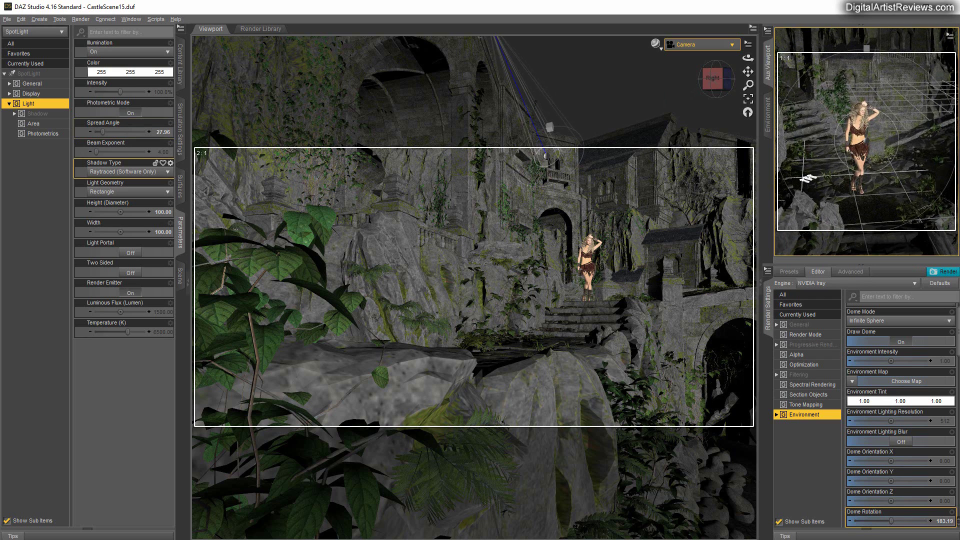
# Hide the test SpotLight, look through SpotLight Final, and switch the viewport to NVIDIA Iray.
pyautogui.click(180, 275)
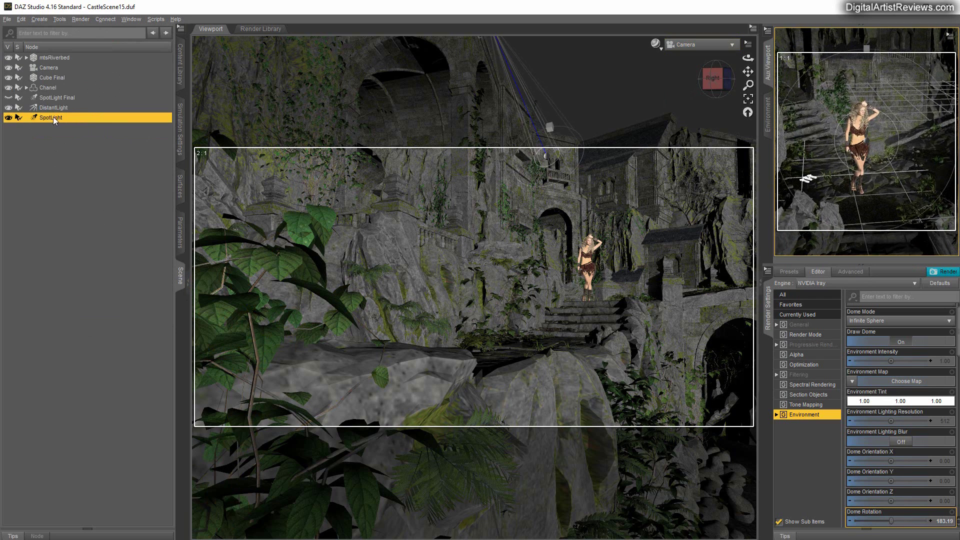
pyautogui.click(8, 117)
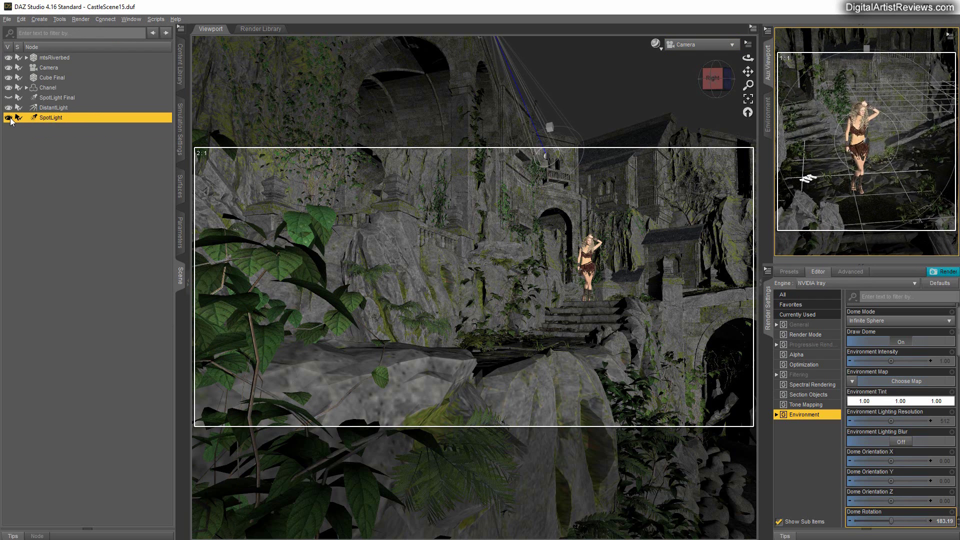
pyautogui.click(49, 100)
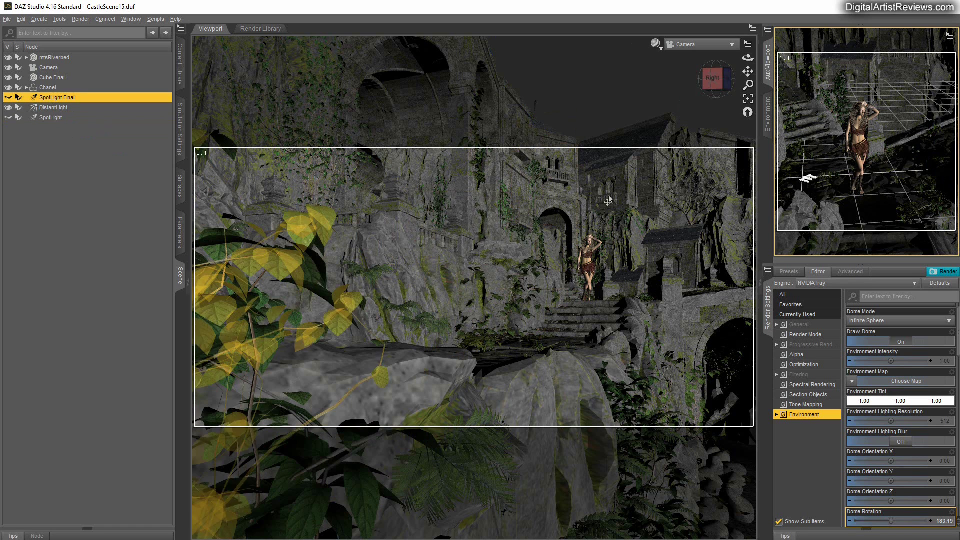
pyautogui.click(904, 36)
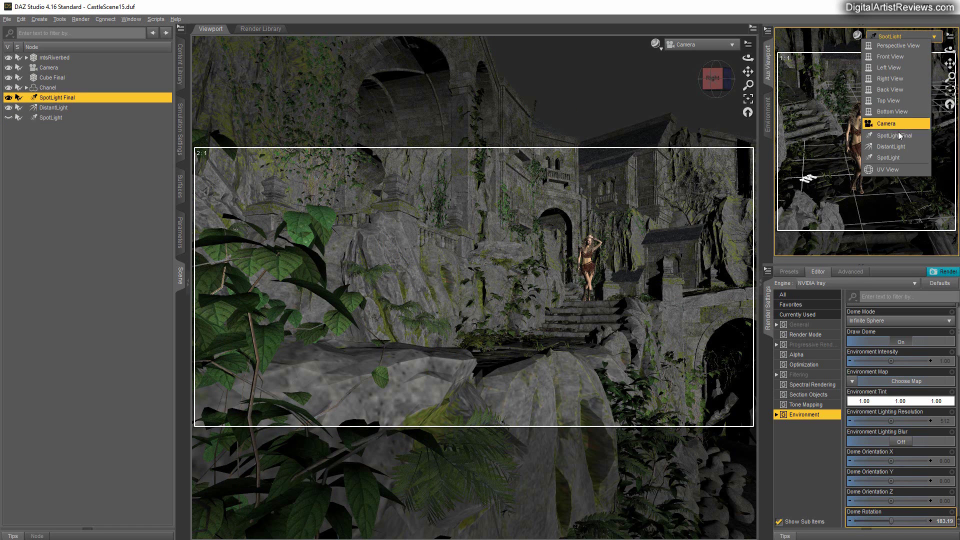
pyautogui.click(895, 136)
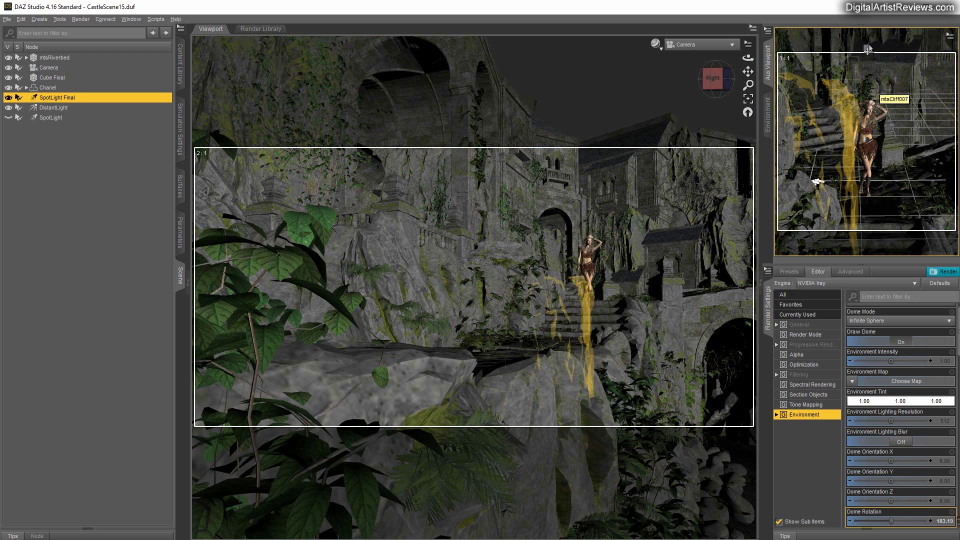
pyautogui.click(660, 50)
pyautogui.click(636, 172)
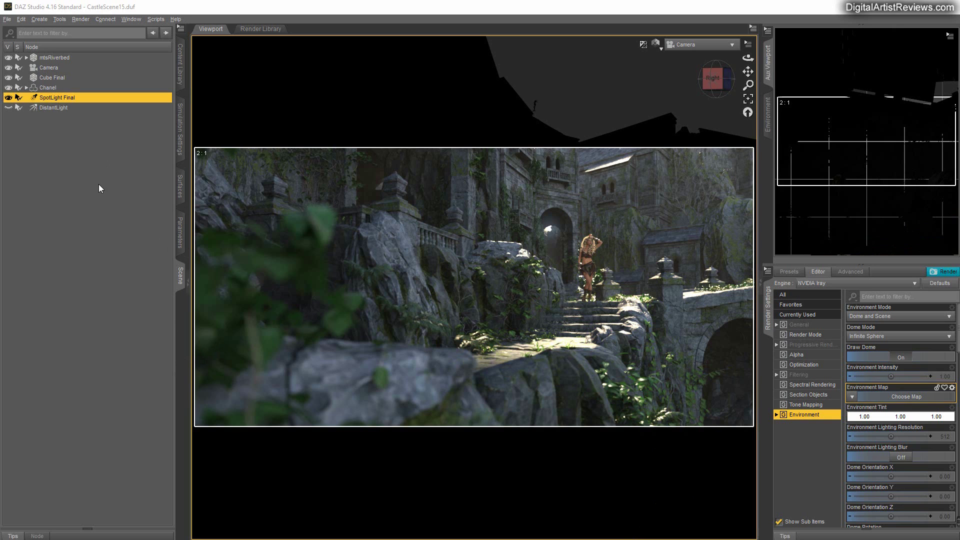
# Toggle SpotLight Final off and back on to compare its lighting on the stairway.
pyautogui.click(8, 98)
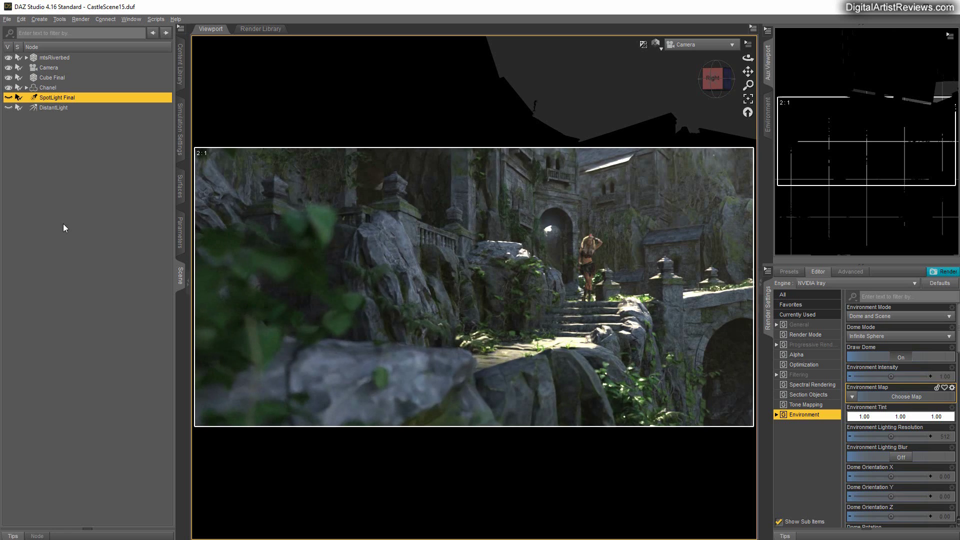
pyautogui.click(9, 97)
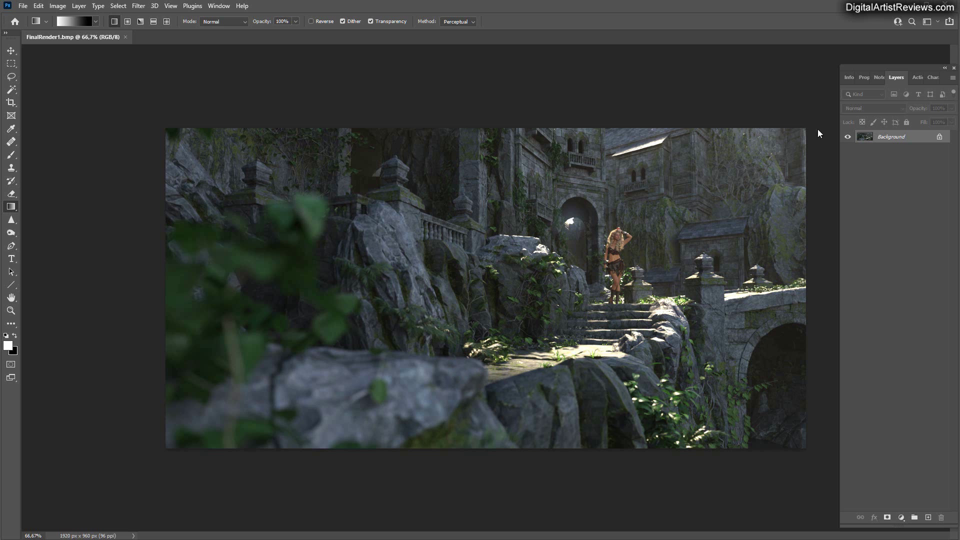
# Duplicate the Background layer, set the copy to Screen blending, and lower its opacity to 24%.
pyautogui.click(952, 77)
pyautogui.click(956, 113)
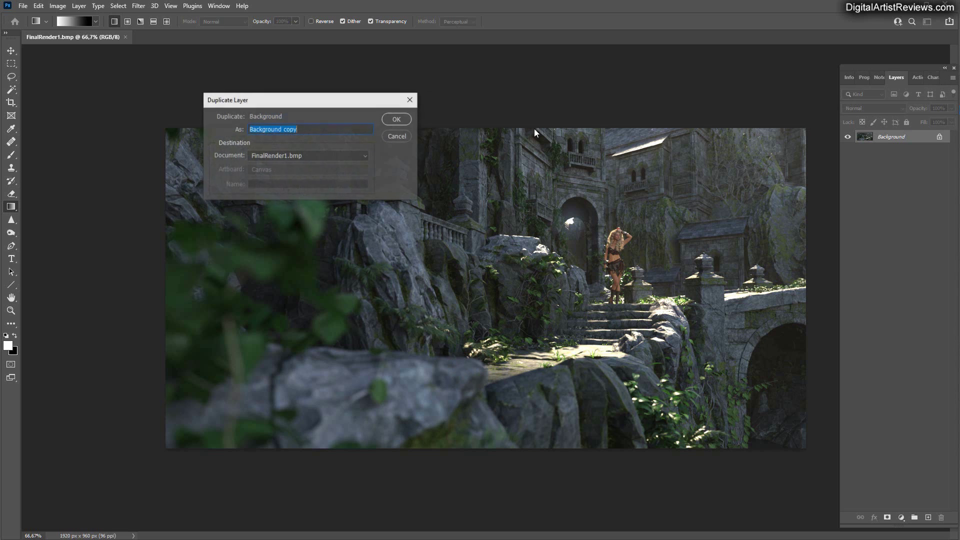
pyautogui.click(396, 119)
pyautogui.click(872, 108)
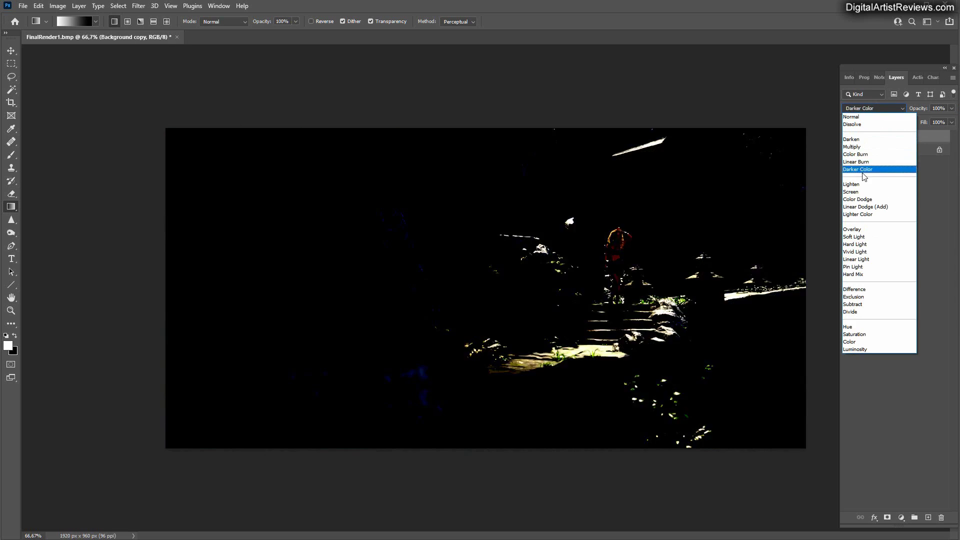
pyautogui.click(856, 192)
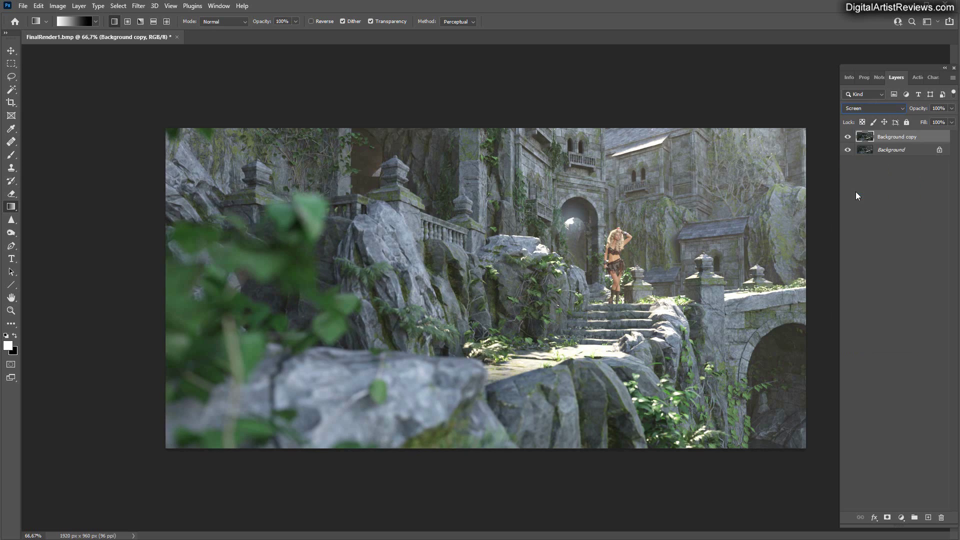
pyautogui.click(952, 108)
pyautogui.moveTo(900, 120)
pyautogui.mouseDown()
pyautogui.moveTo(917, 119)
pyautogui.moveTo(895, 122)
pyautogui.mouseUp()
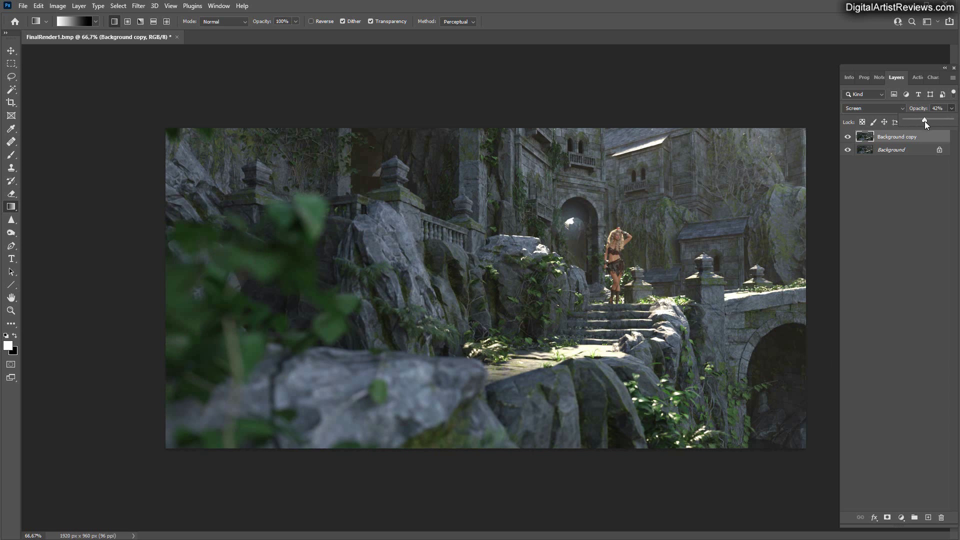
pyautogui.moveTo(925, 121); pyautogui.dragTo(926, 121)
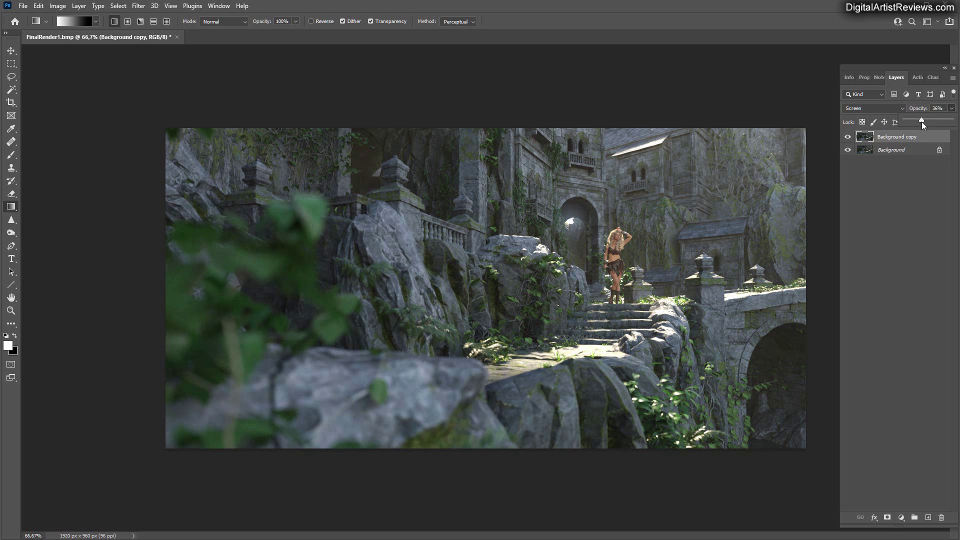
# Add a layer mask to the copy with a black-to-white gradient fading out toward the left.
pyautogui.click(887, 517)
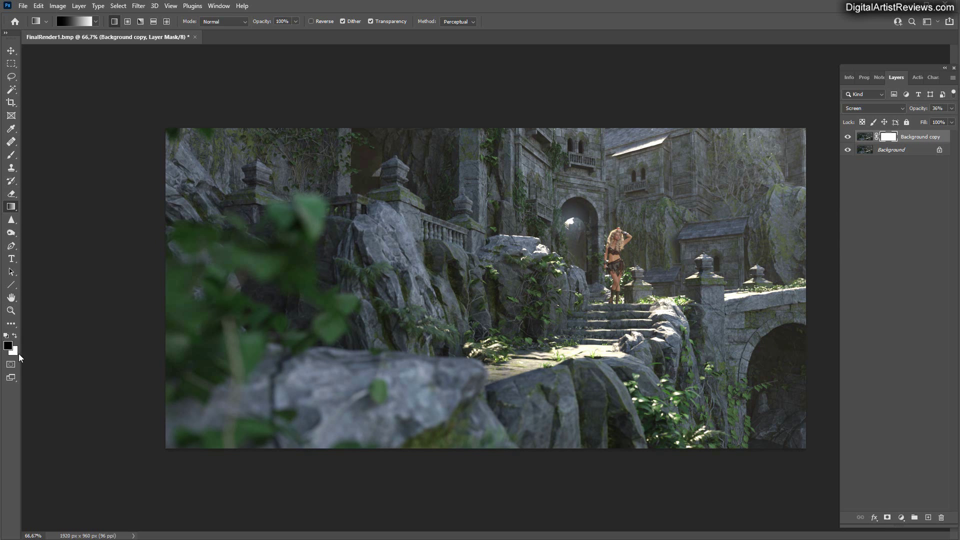
pyautogui.rightClick(11, 210)
pyautogui.click(36, 207)
pyautogui.moveTo(549, 296)
pyautogui.mouseDown()
pyautogui.moveTo(370, 344)
pyautogui.moveTo(546, 292)
pyautogui.mouseUp()
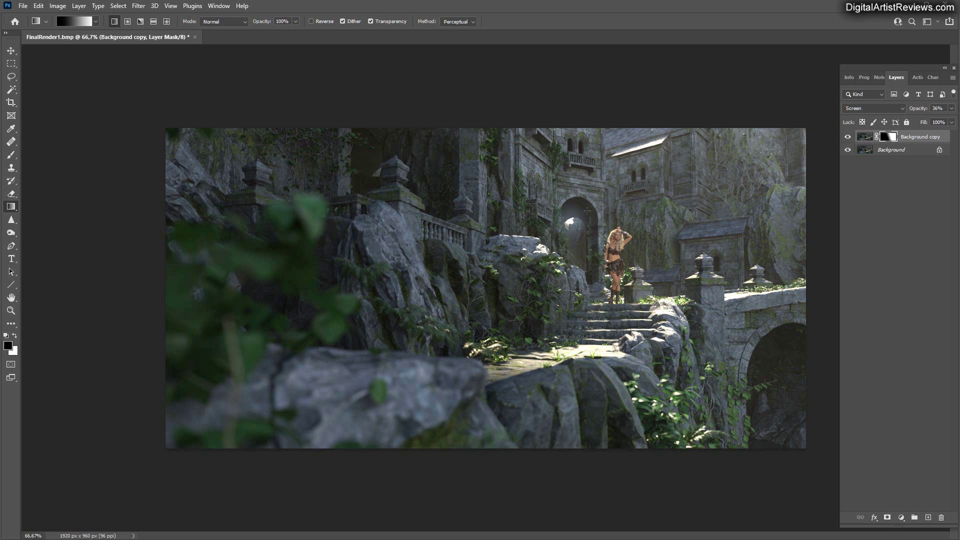
# Toggle the copy's visibility to compare, then reselect its image and opacity control.
pyautogui.click(848, 138)
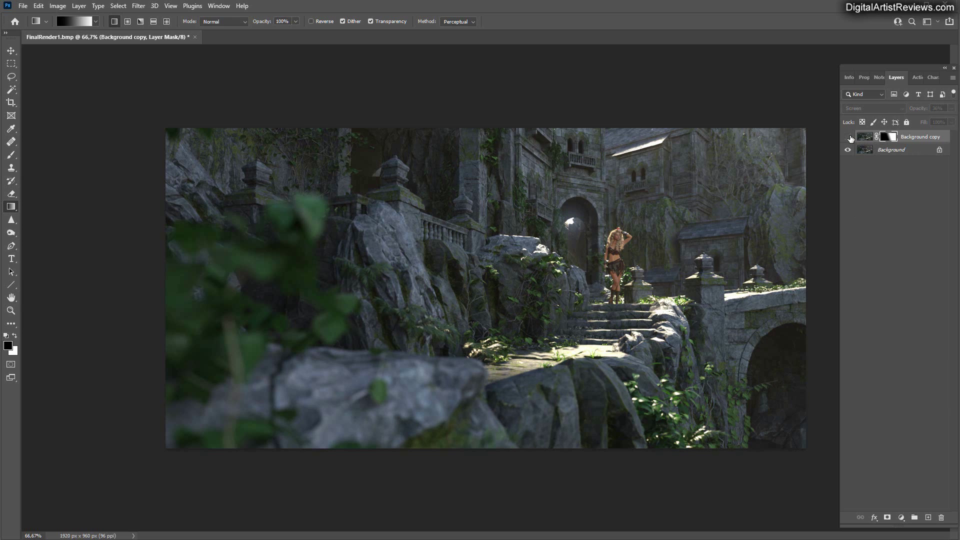
pyautogui.click(849, 138)
pyautogui.click(849, 138)
pyautogui.click(848, 138)
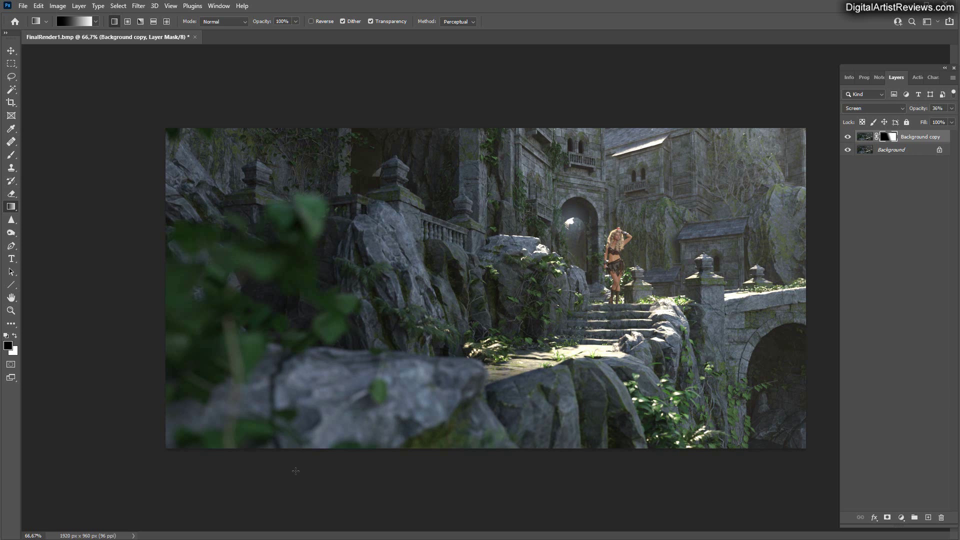
pyautogui.click(864, 136)
pyautogui.click(952, 108)
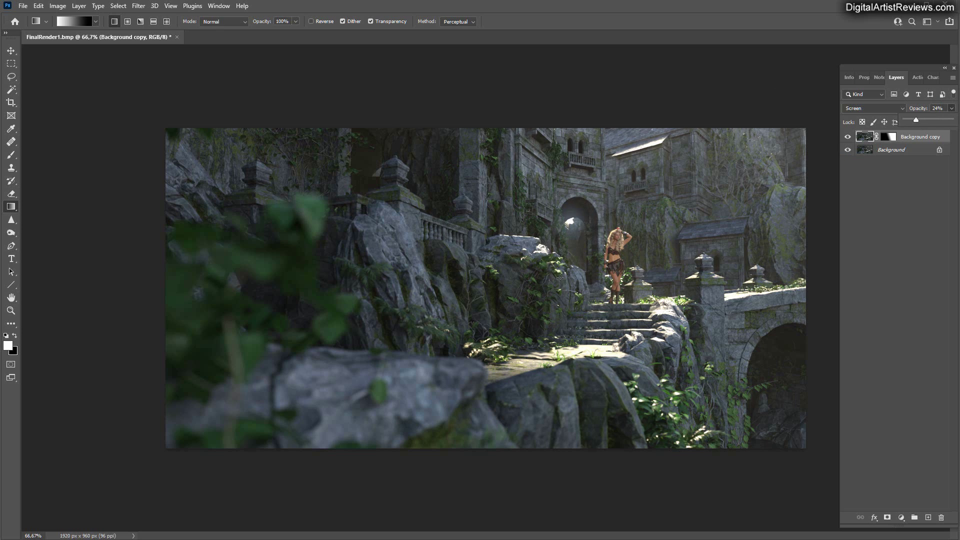
# Create a new empty Layer 1 and switch to the Polygonal Lasso.
pyautogui.click(952, 78)
pyautogui.click(925, 83)
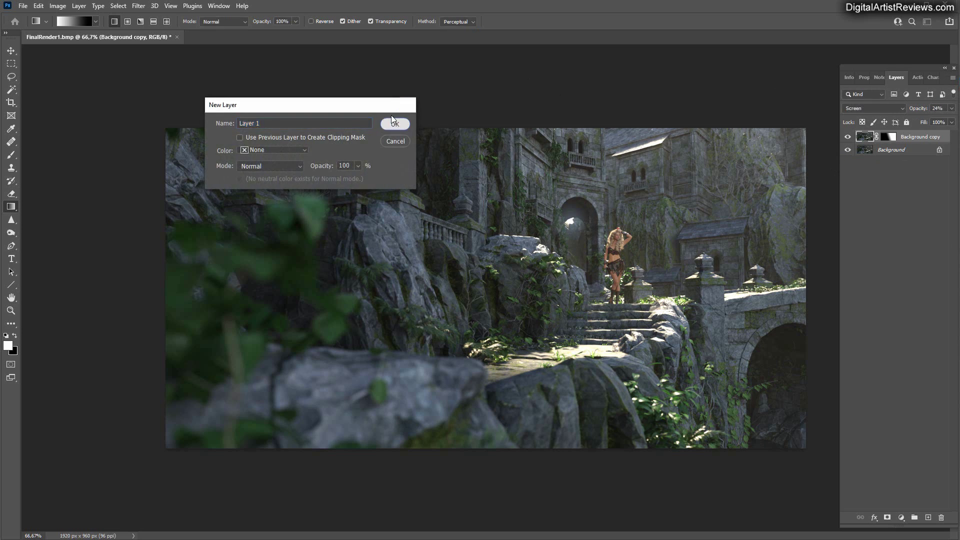
pyautogui.click(395, 124)
pyautogui.press('l')
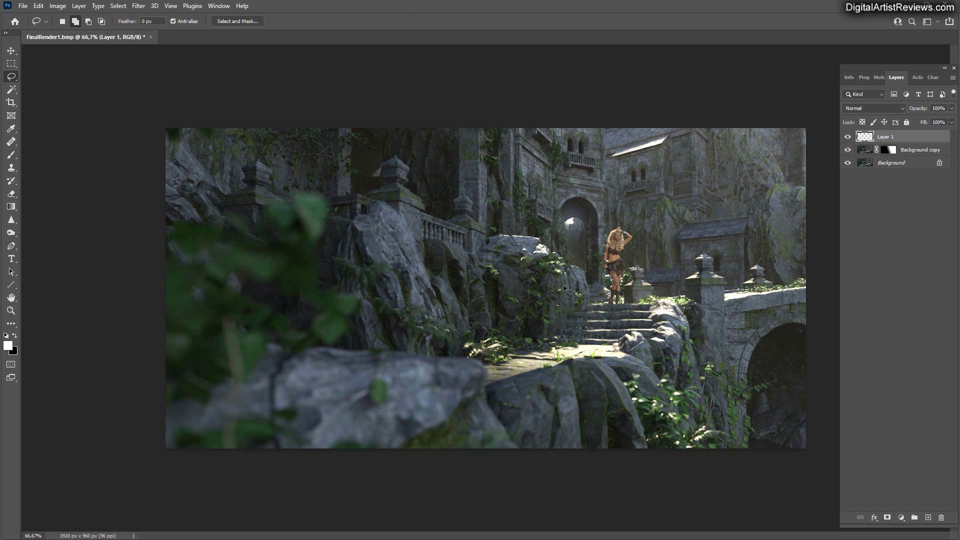
pyautogui.press('Return')
# Outline a slanted beam selection from above the top edge down to the stairs.
pyautogui.click(517, 320)
pyautogui.click(646, 98)
pyautogui.click(809, 104)
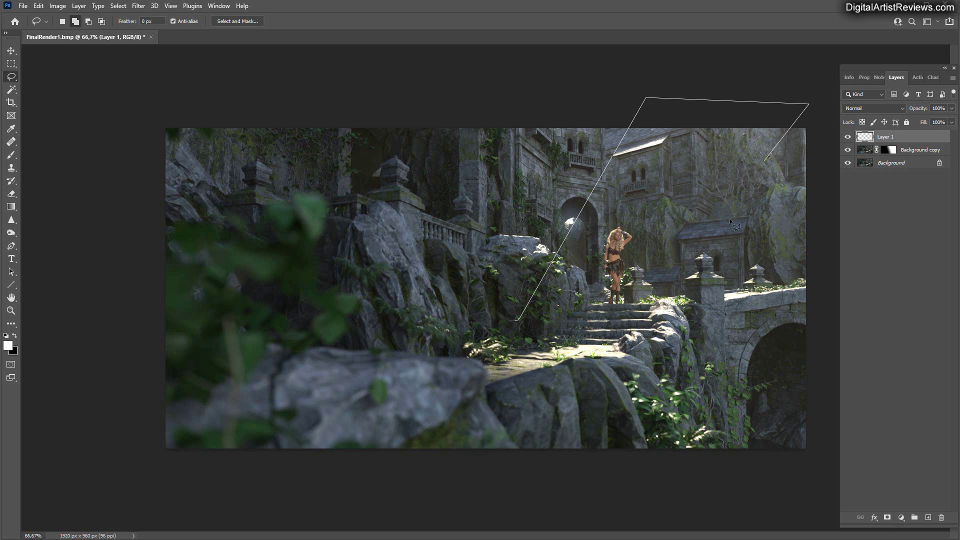
pyautogui.click(785, 114)
pyautogui.click(771, 109)
pyautogui.click(647, 349)
pyautogui.click(525, 340)
pyautogui.click(519, 322)
# Fill the beam selection with white using the Paint Bucket, then deselect.
pyautogui.click(12, 209)
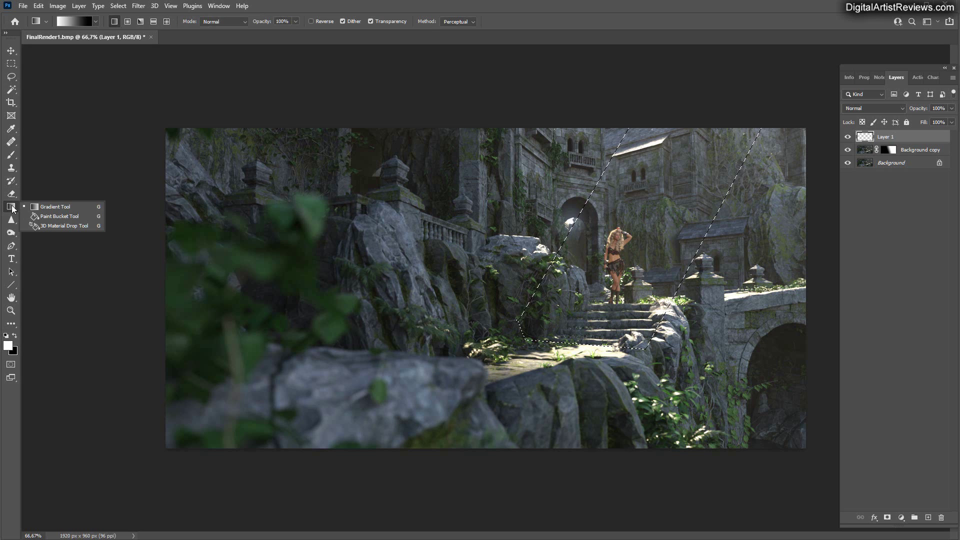
pyautogui.click(50, 216)
pyautogui.click(555, 333)
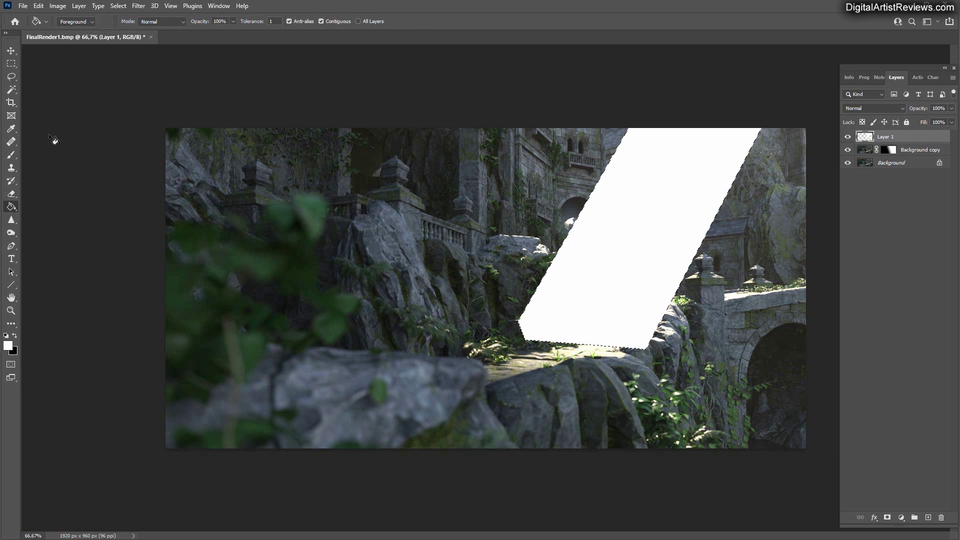
pyautogui.click(12, 64)
pyautogui.hotkey('ctrl', 'd')
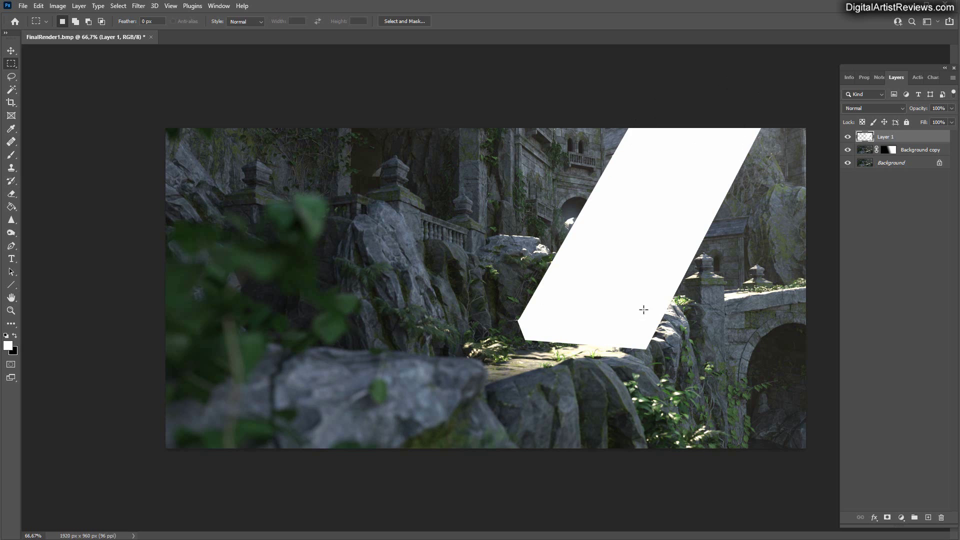
# Add a layer mask to Layer 1, then delete it without applying.
pyautogui.click(886, 518)
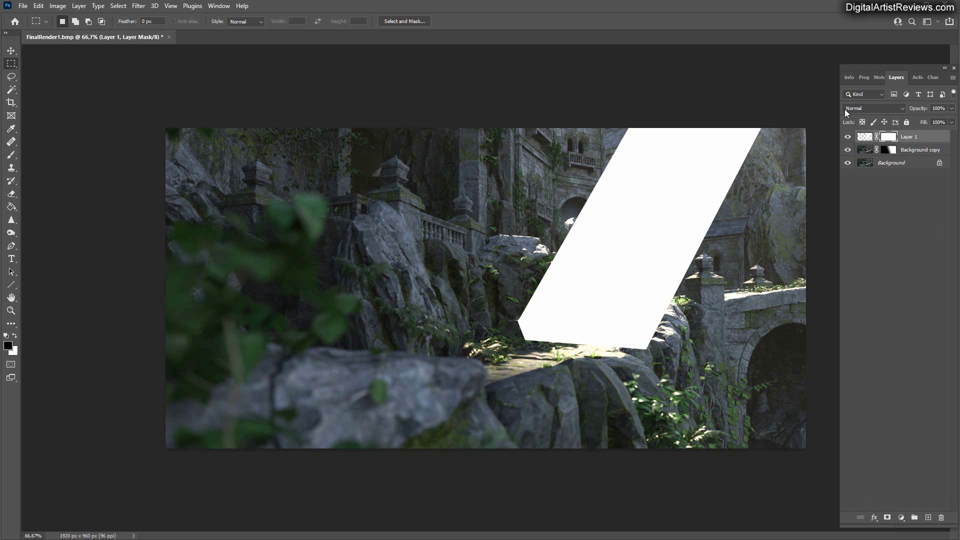
pyautogui.moveTo(889, 137); pyautogui.dragTo(942, 516)
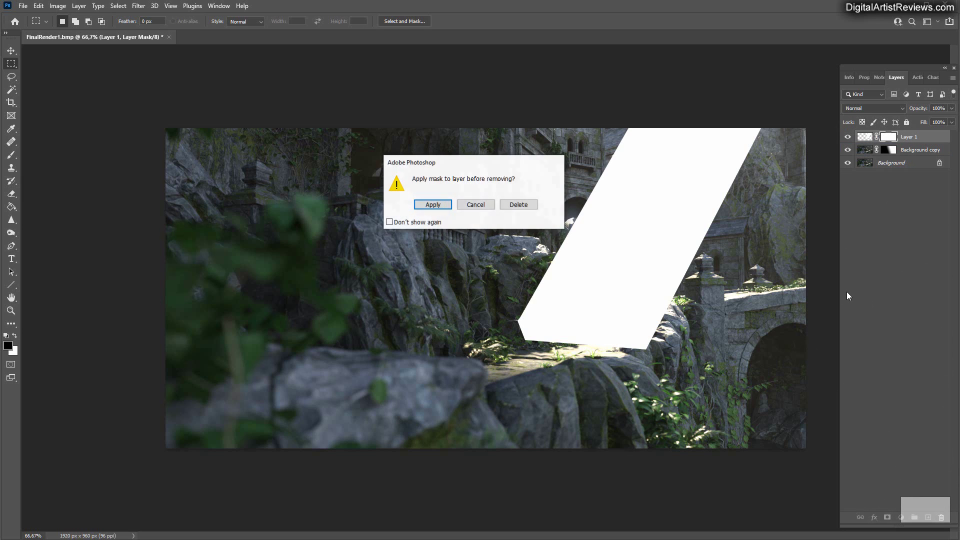
pyautogui.click(508, 209)
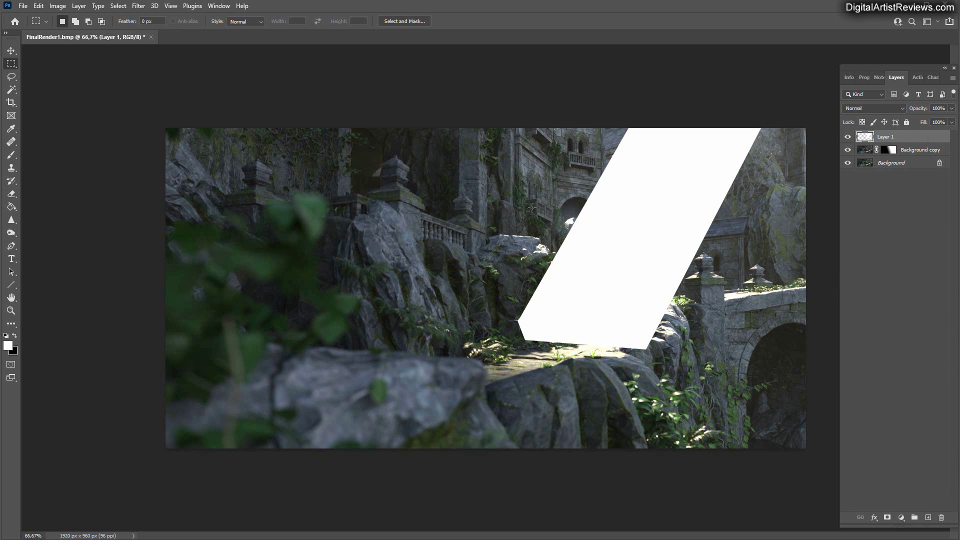
pyautogui.click(138, 6)
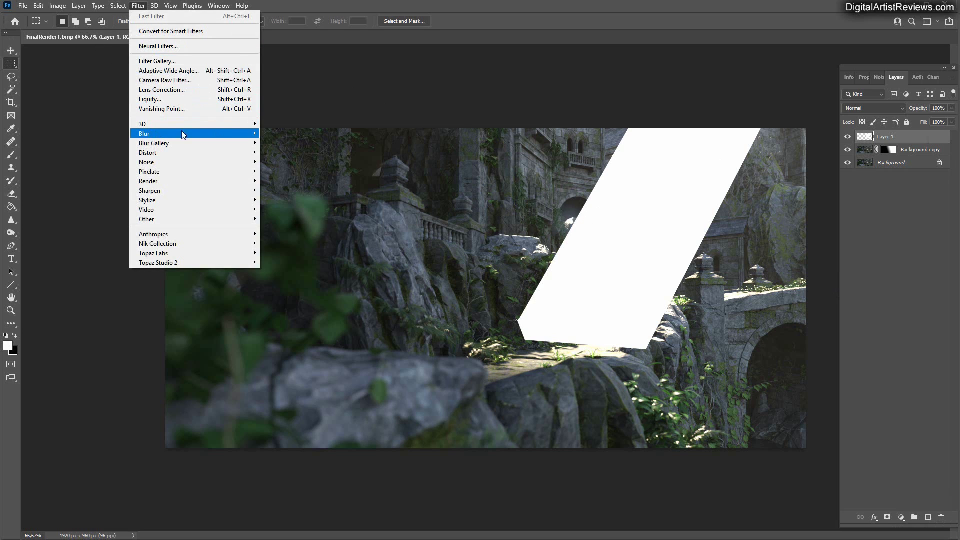
# Apply a Gaussian Blur to the white beam on Layer 1.
pyautogui.moveTo(150, 134)
pyautogui.click(282, 172)
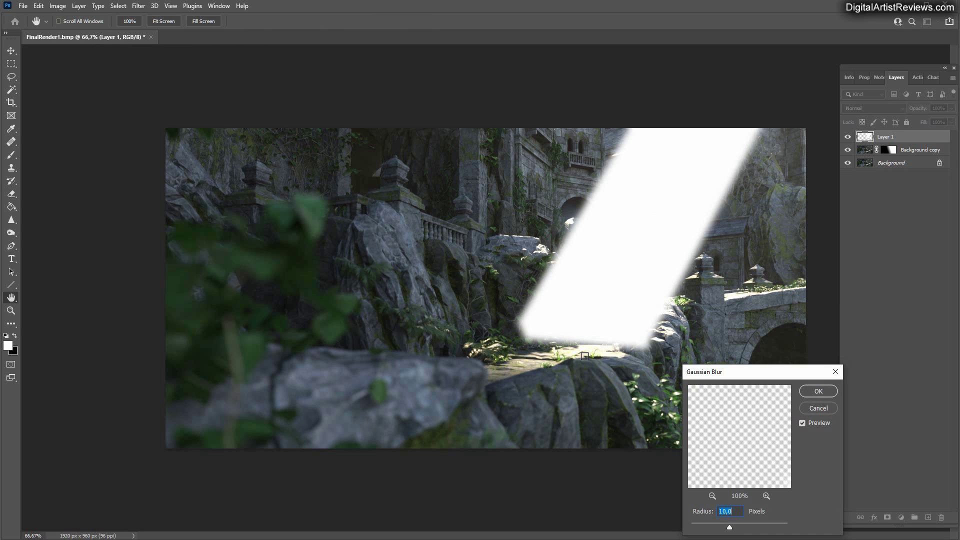
pyautogui.click(816, 391)
pyautogui.press('m')
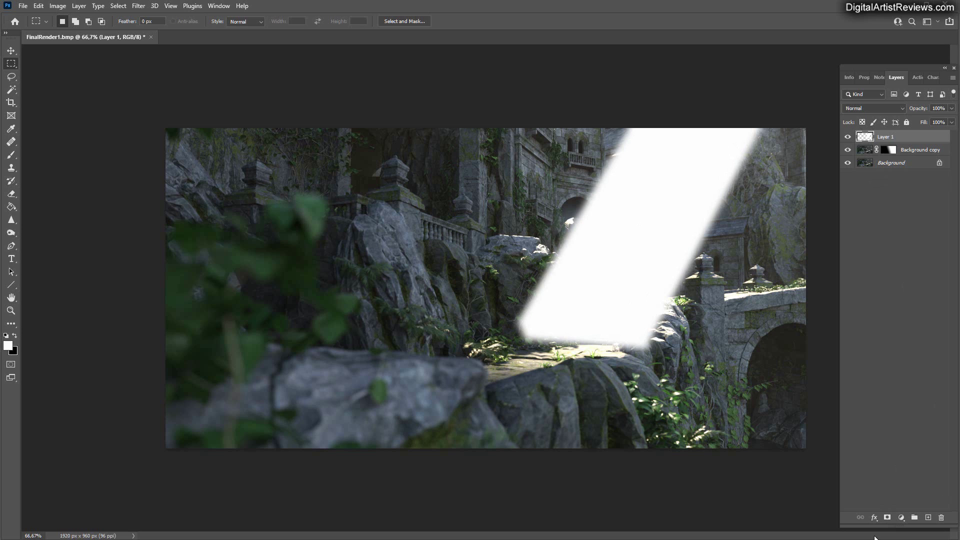
# Add a mask to Layer 1, render Clouds into it, and apply the mask permanently.
pyautogui.click(887, 518)
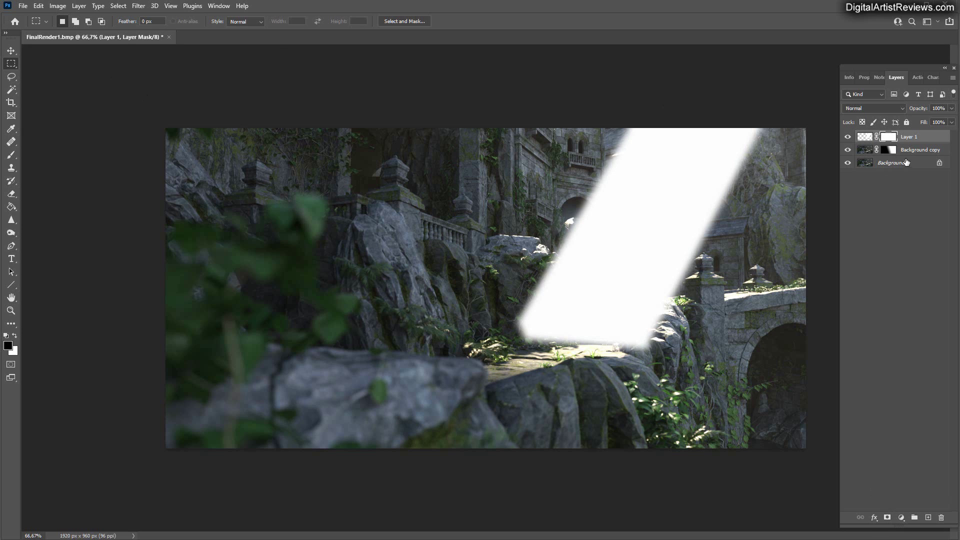
pyautogui.click(139, 6)
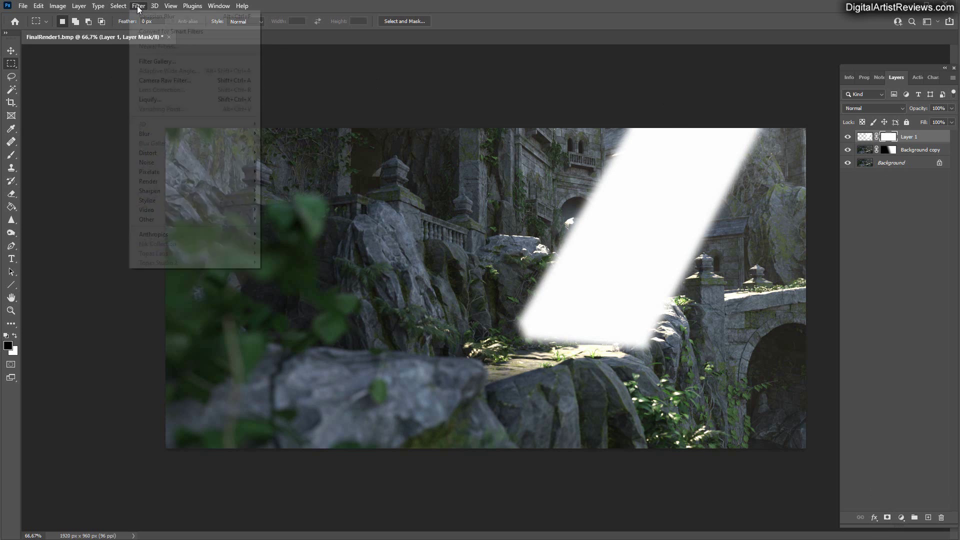
pyautogui.moveTo(161, 182)
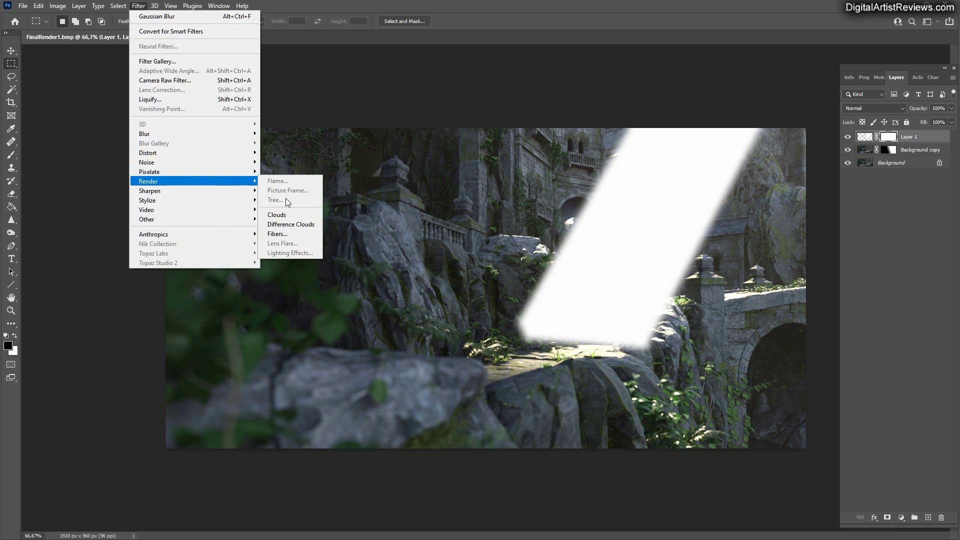
pyautogui.click(278, 215)
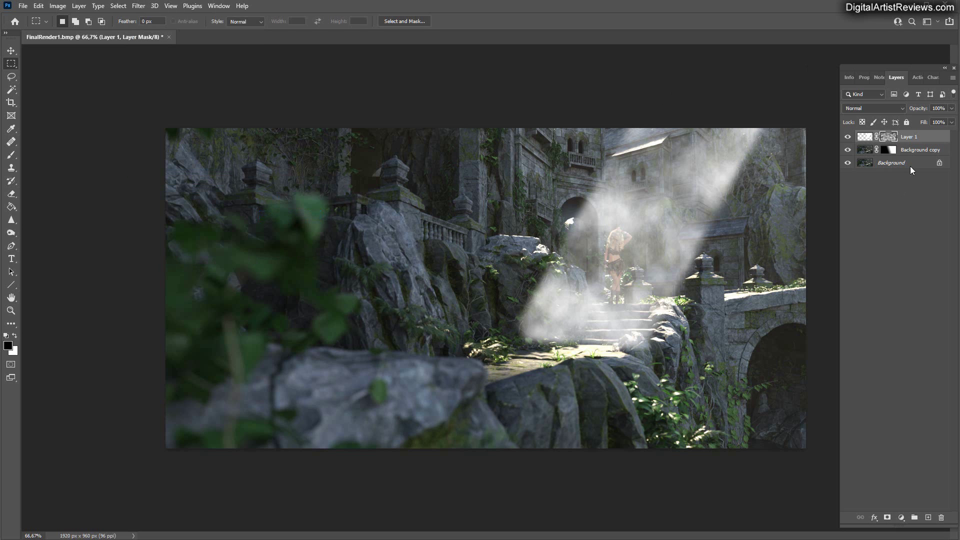
pyautogui.rightClick(887, 138)
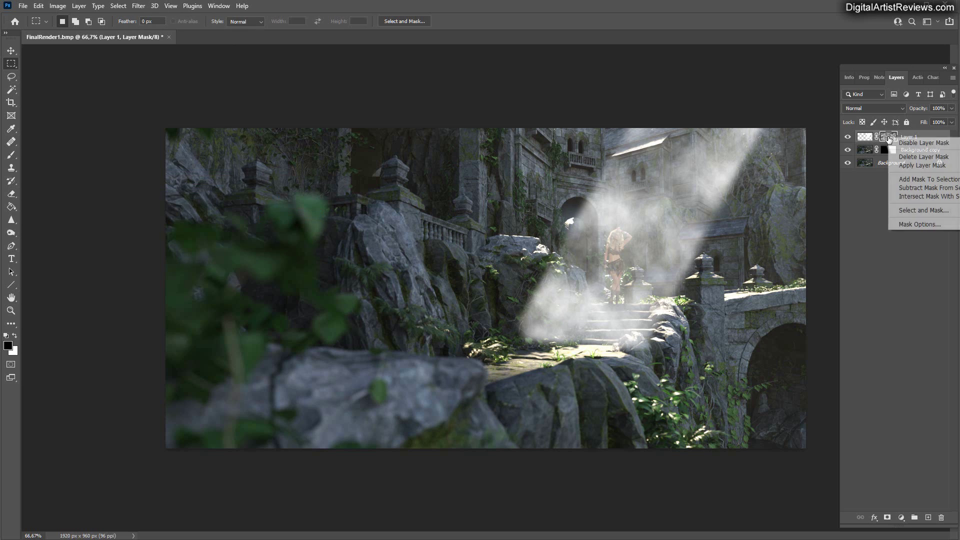
pyautogui.click(914, 165)
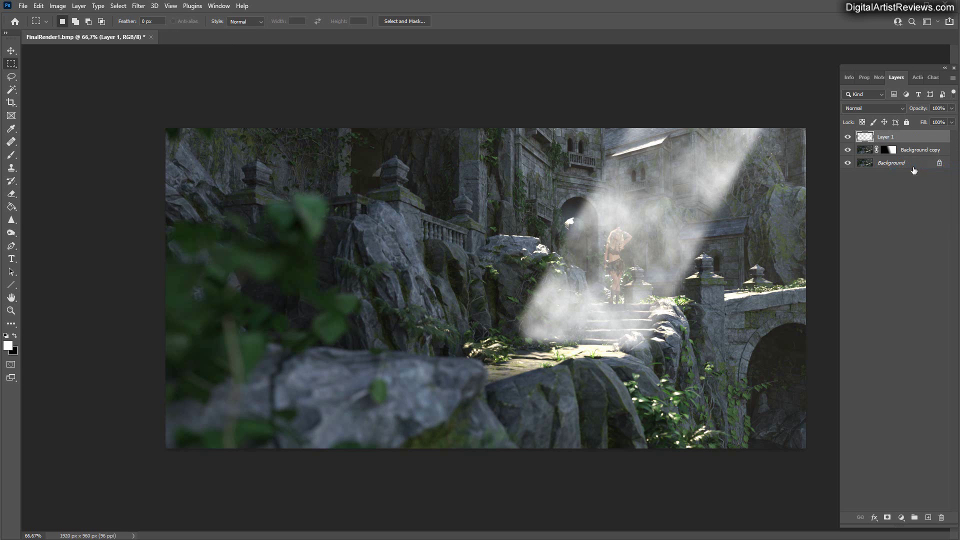
# Add a new mask to Layer 1 with a black-to-white gradient fading the fog over the stairs.
pyautogui.click(887, 518)
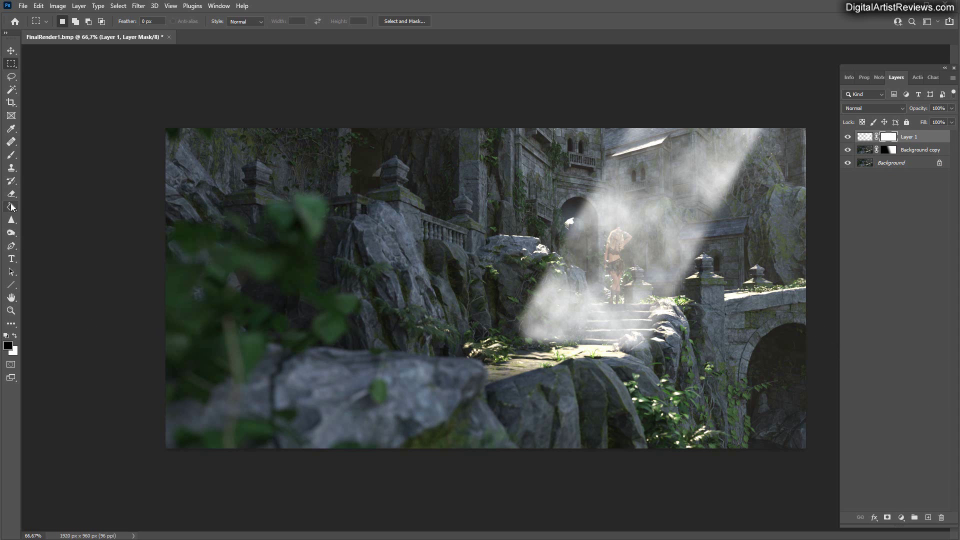
pyautogui.moveTo(11, 206); pyautogui.dragTo(40, 205)
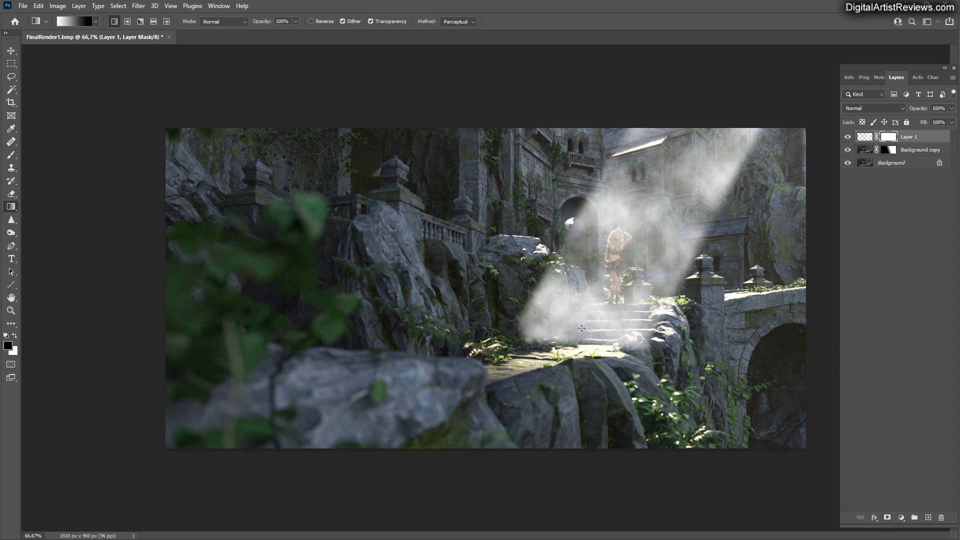
pyautogui.moveTo(577, 340); pyautogui.dragTo(628, 246)
pyautogui.moveTo(582, 344); pyautogui.dragTo(633, 237)
pyautogui.moveTo(579, 350); pyautogui.dragTo(626, 252)
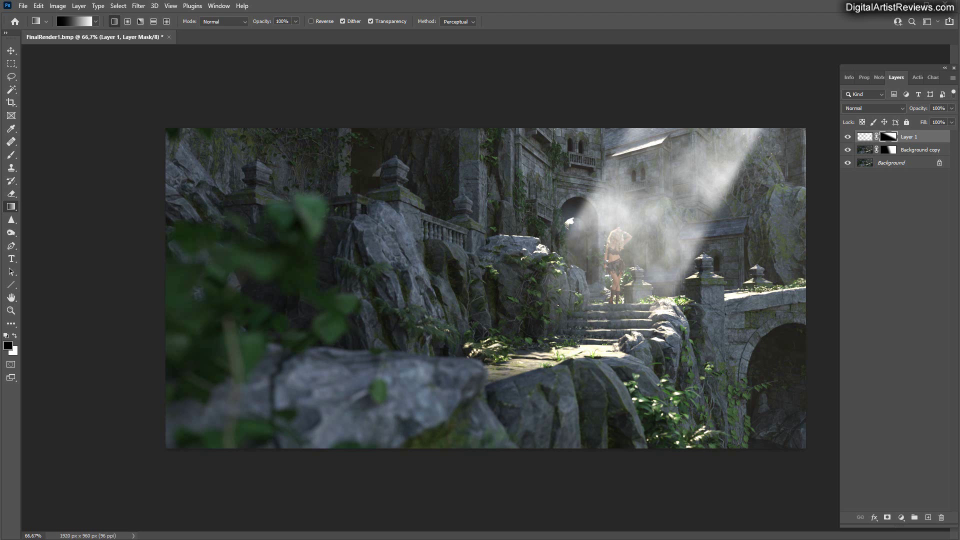
pyautogui.moveTo(578, 344); pyautogui.dragTo(594, 325)
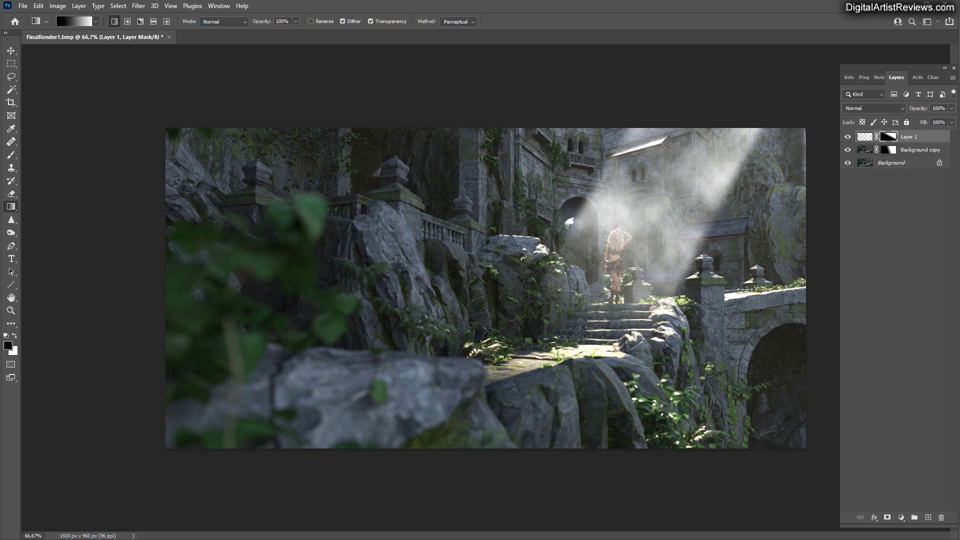
pyautogui.click(864, 137)
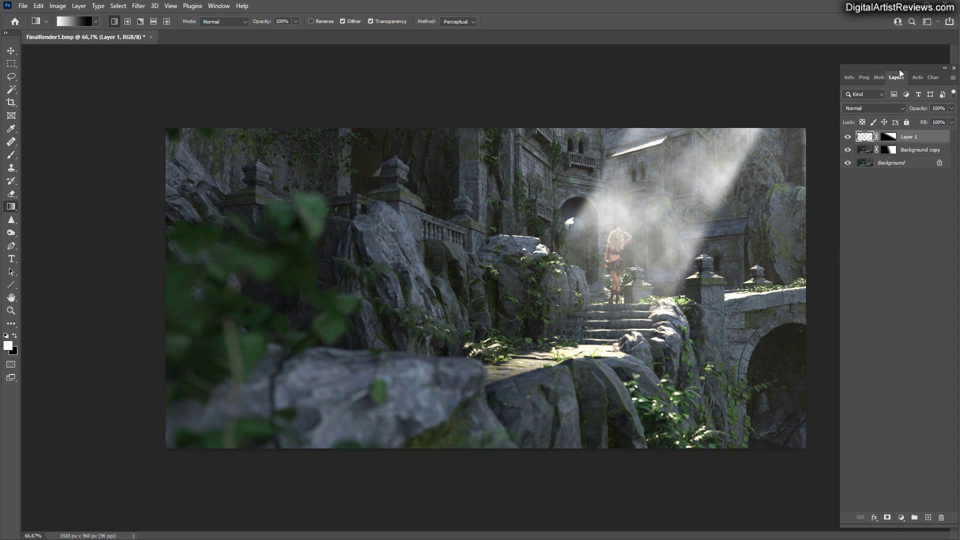
# Set the god-ray layer's blend mode to Screen and its opacity to 29%.
pyautogui.click(951, 122)
pyautogui.moveTo(951, 121); pyautogui.dragTo(917, 119)
pyautogui.click(884, 108)
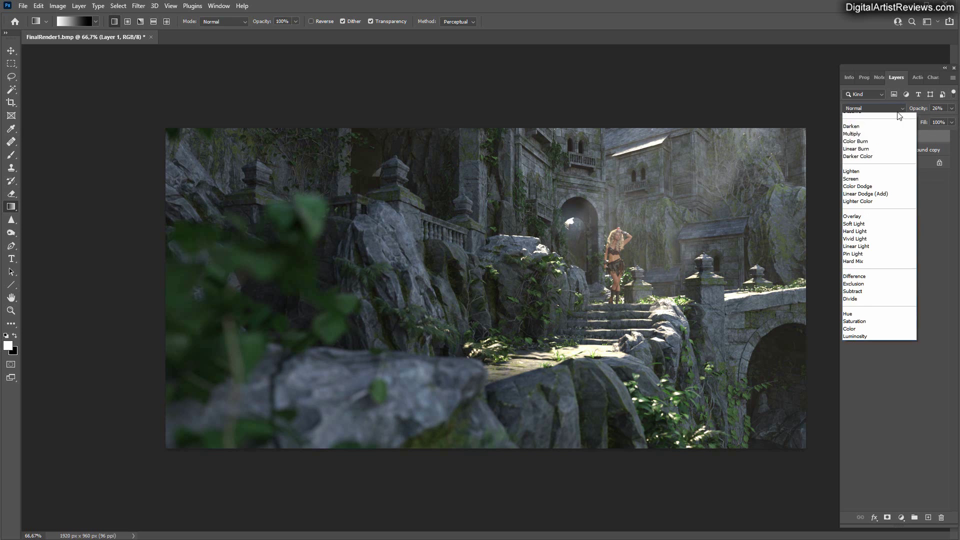
pyautogui.click(857, 192)
pyautogui.click(952, 108)
pyautogui.moveTo(920, 119); pyautogui.dragTo(921, 119)
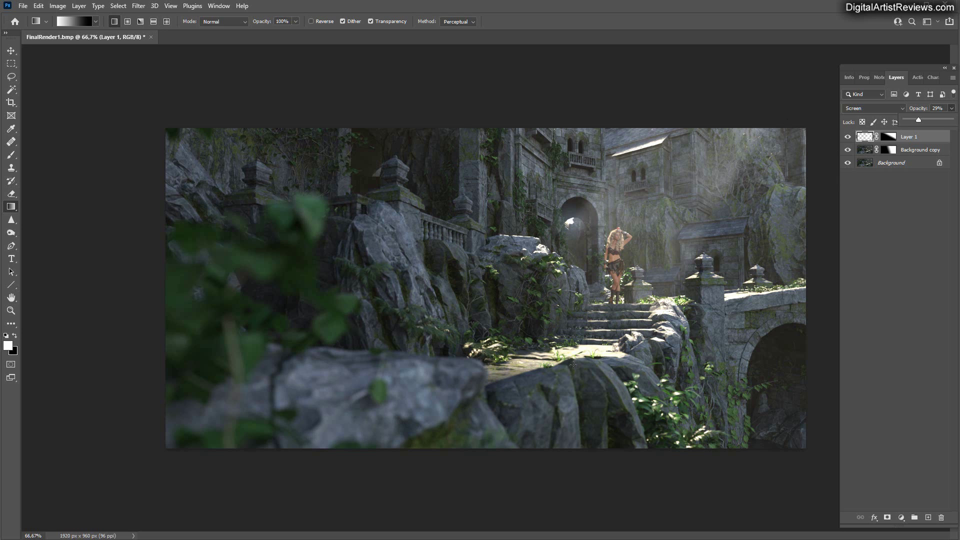
pyautogui.click(594, 279)
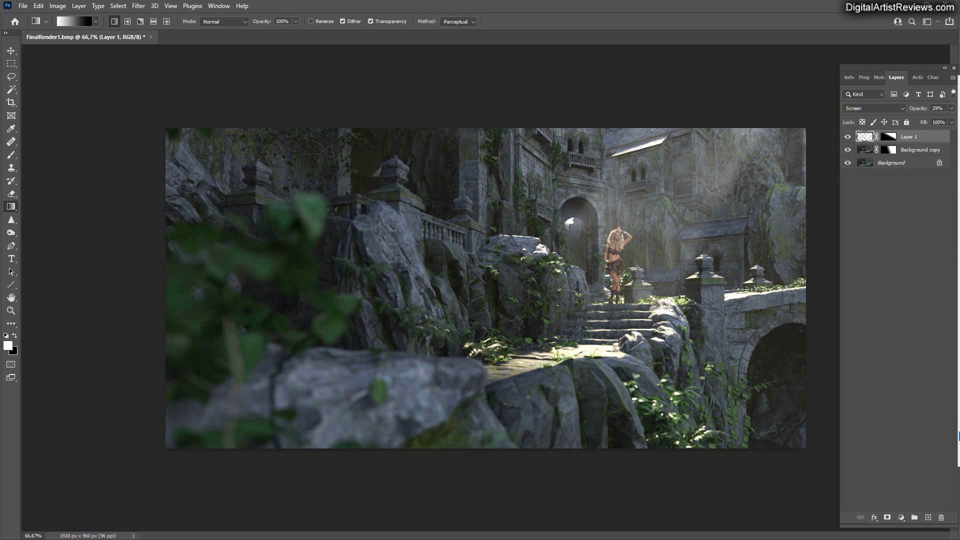
# Merge the visible layers into one and launch Color Efex Pro 4 from the Filter menu.
pyautogui.hotkey('ctrl', 'shift', 'e')
pyautogui.click(138, 6)
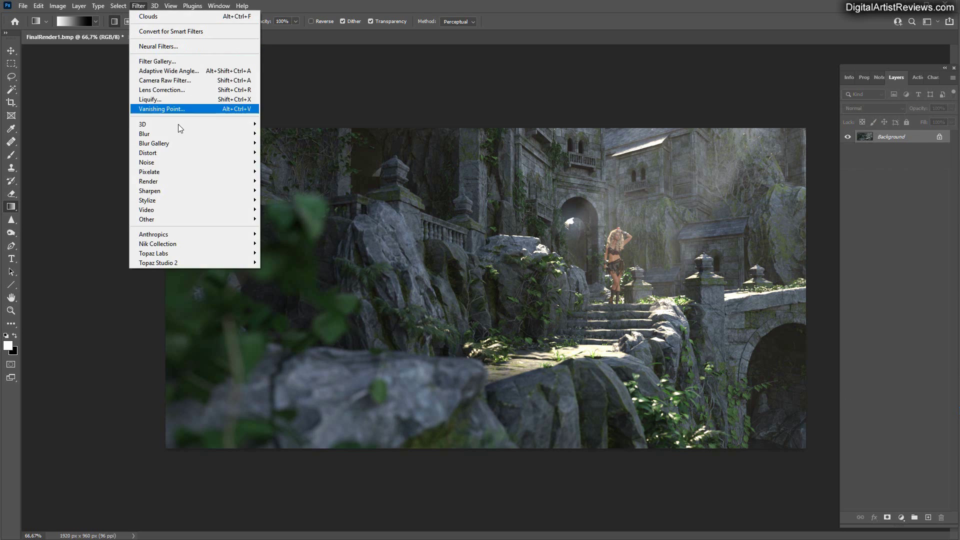
pyautogui.moveTo(161, 245)
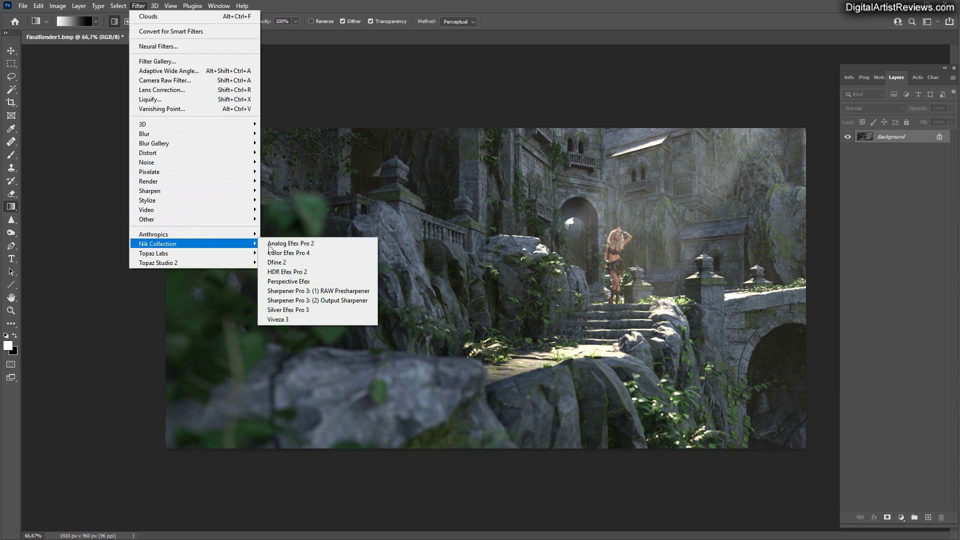
pyautogui.click(283, 253)
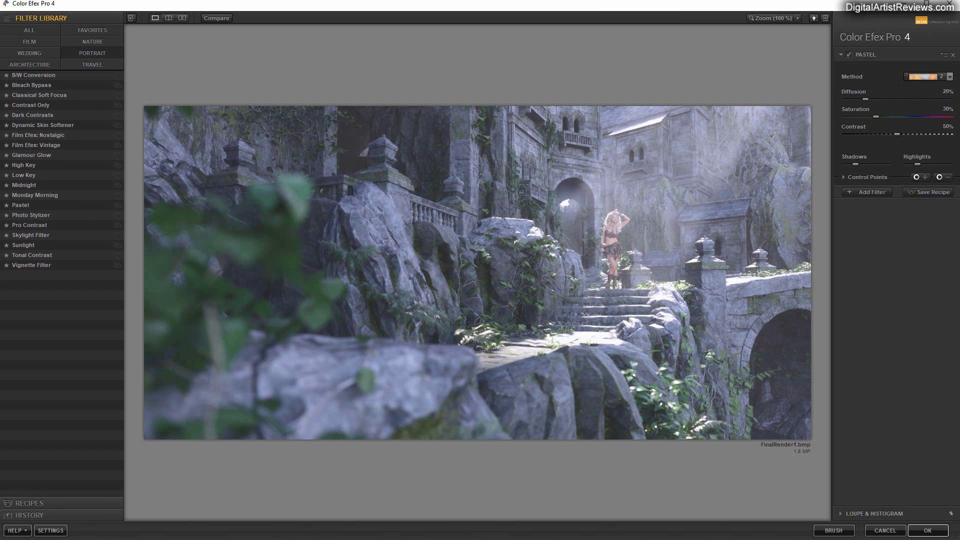
# Apply the Pastel filter, Method 2 (Diffusion 20%, Saturation 30%, Contrast 50%).
pyautogui.click(932, 76)
pyautogui.click(933, 78)
pyautogui.click(928, 530)
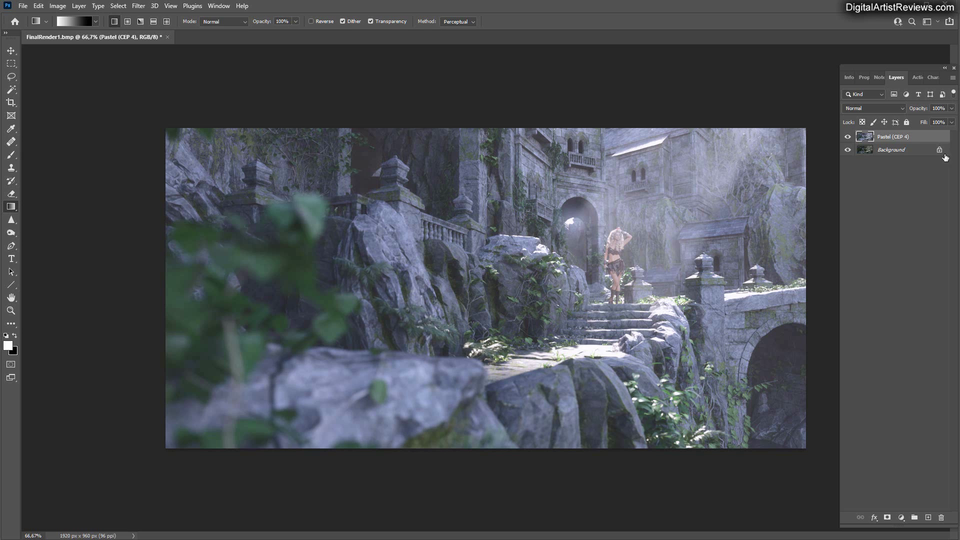
# Fade the Pastel (CEP 4) layer to 34% opacity.
pyautogui.click(952, 108)
pyautogui.moveTo(953, 119); pyautogui.dragTo(919, 121)
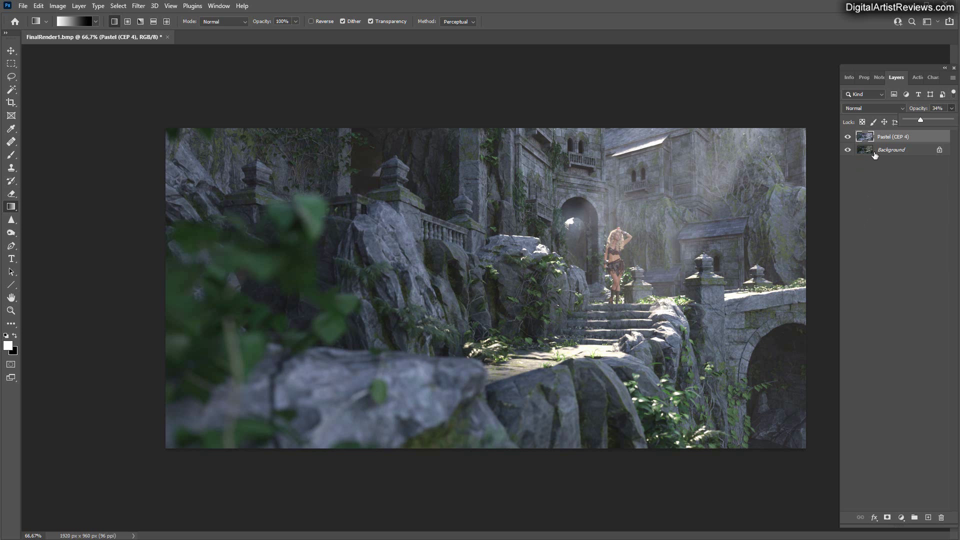
pyautogui.click(947, 79)
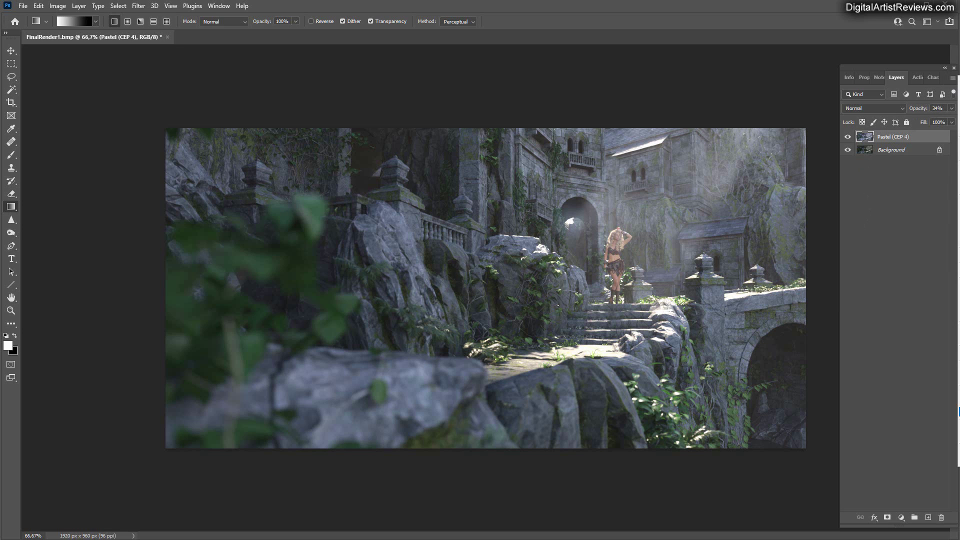
# Merge the Pastel layer into the Background and bring up the Camera Raw filter.
pyautogui.hotkey('ctrl', 'e')
pyautogui.click(138, 6)
pyautogui.click(150, 80)
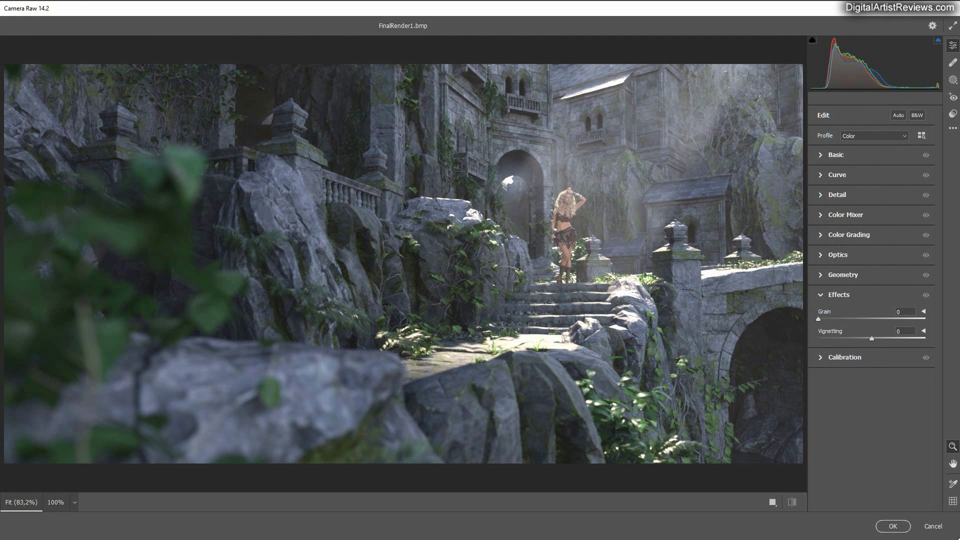
# Warm the render's colour temperature slightly in the Basic panel.
pyautogui.click(819, 156)
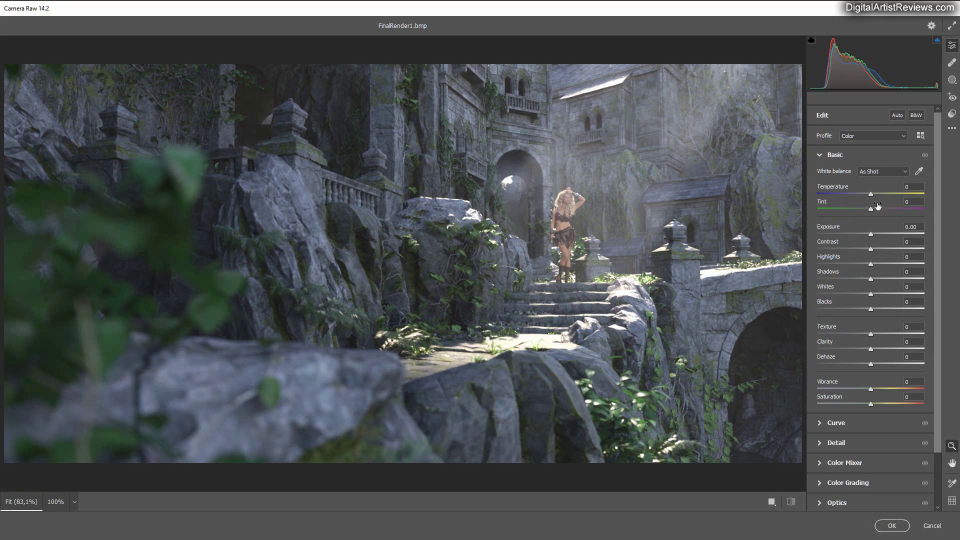
pyautogui.moveTo(872, 194)
pyautogui.mouseDown()
pyautogui.moveTo(884, 193)
pyautogui.moveTo(875, 196)
pyautogui.mouseUp()
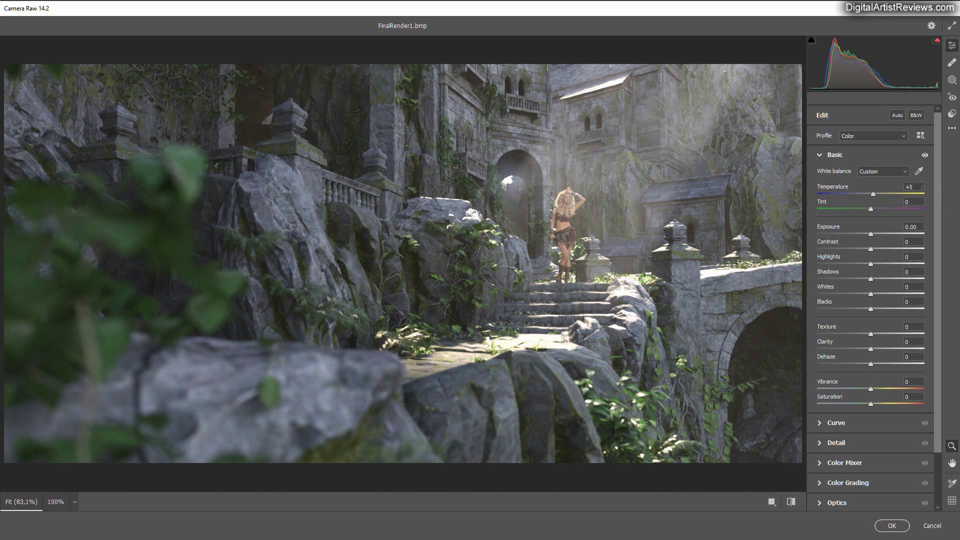
pyautogui.doubleClick(876, 193)
# Darken the edges with a -25 vignette and apply the Camera Raw adjustments.
pyautogui.scroll(-2, 853, 358)
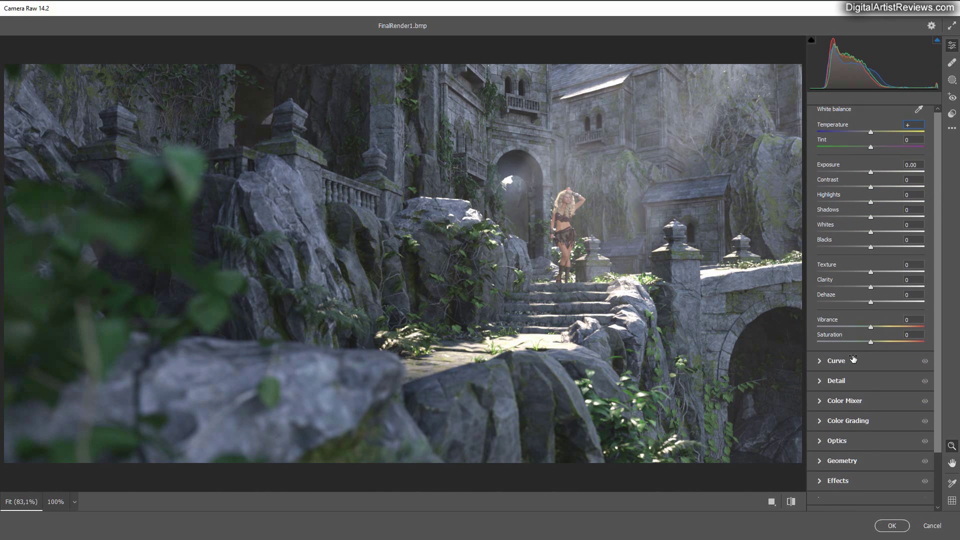
pyautogui.click(820, 480)
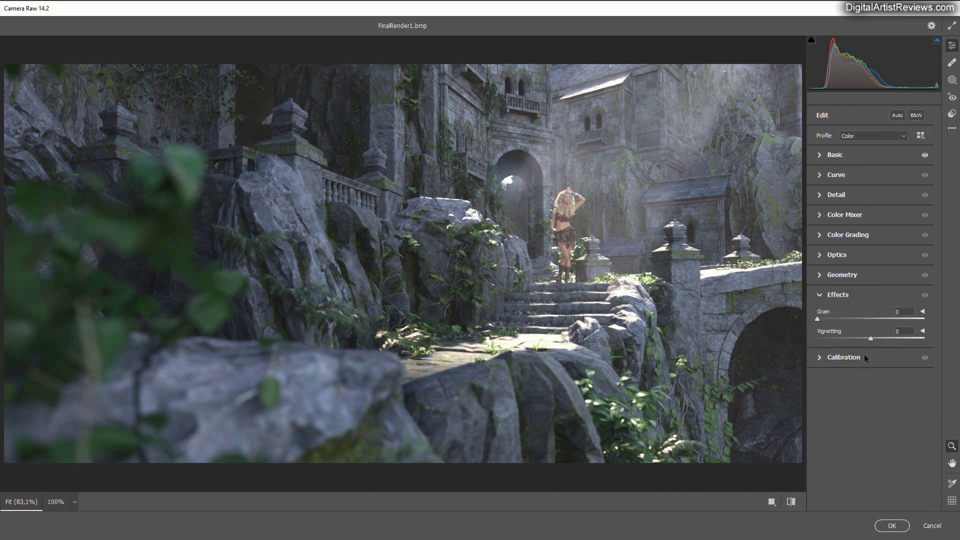
pyautogui.moveTo(871, 338); pyautogui.dragTo(859, 338)
pyautogui.moveTo(858, 338); pyautogui.dragTo(857, 338)
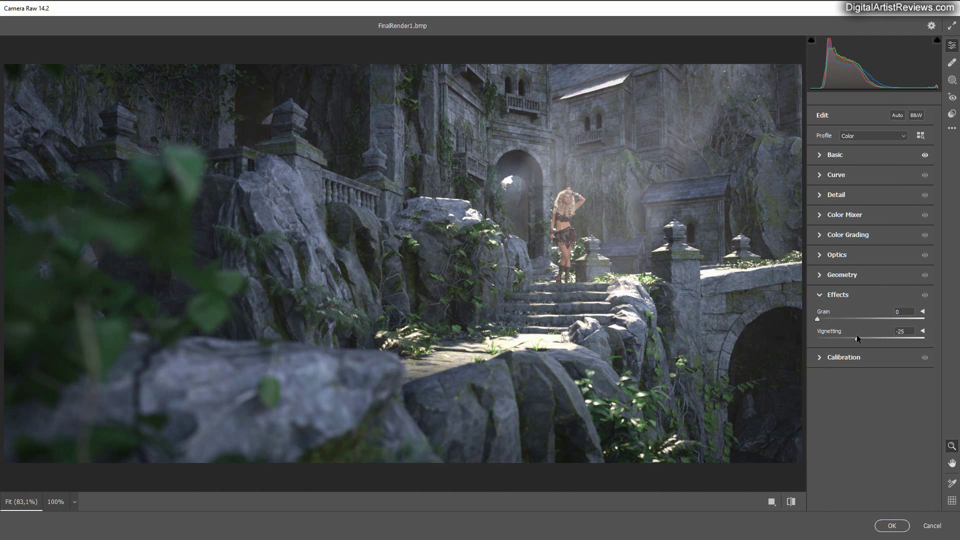
pyautogui.click(892, 526)
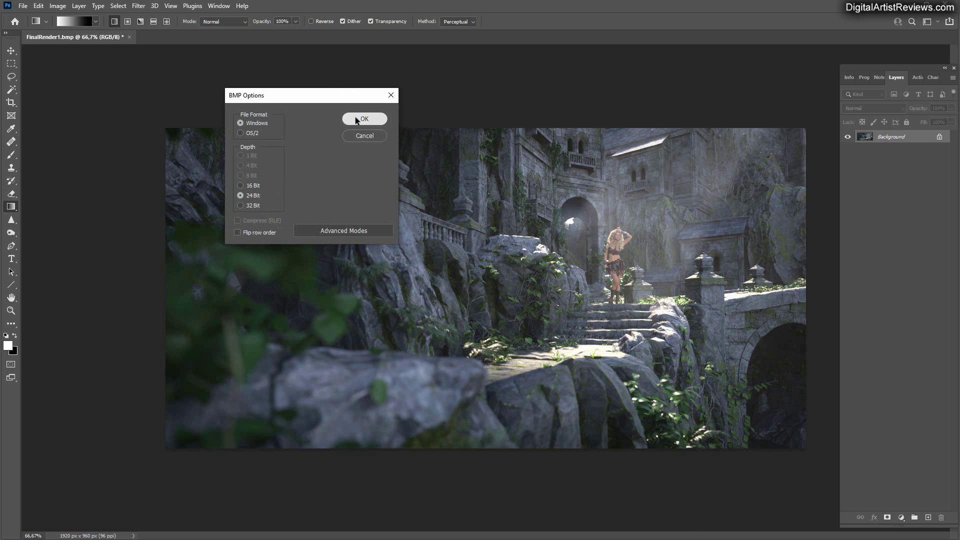
# Confirm Windows 24 Bit BMP options to save FinalRender1_Fixed.bmp.
pyautogui.click(356, 118)
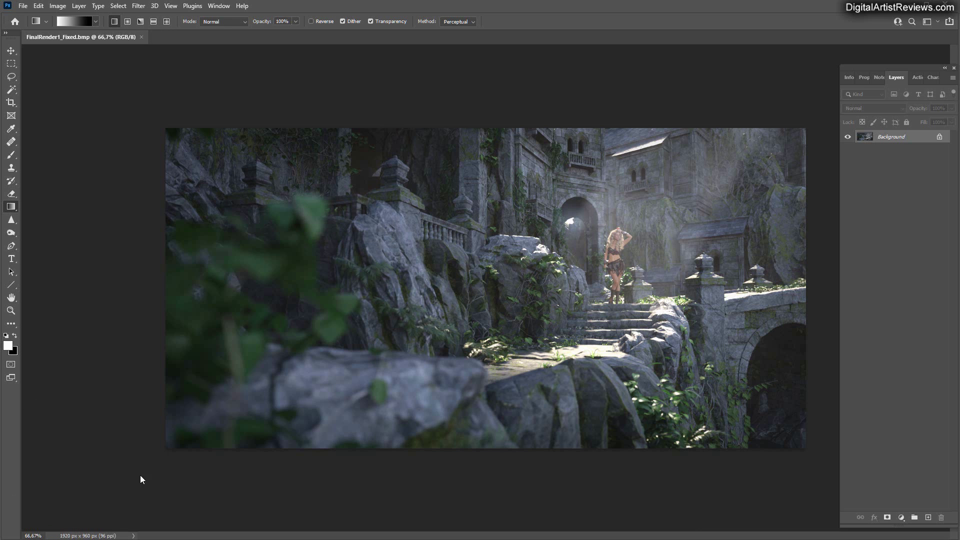